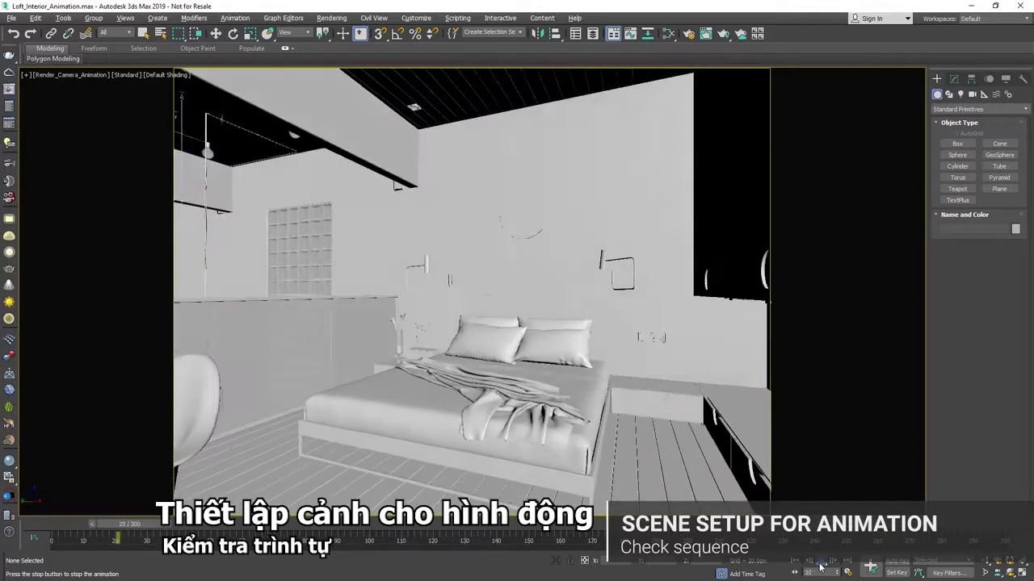
Stop the bedroom camera animation playback and open V-Ray Render Setup
left_click(820, 563)
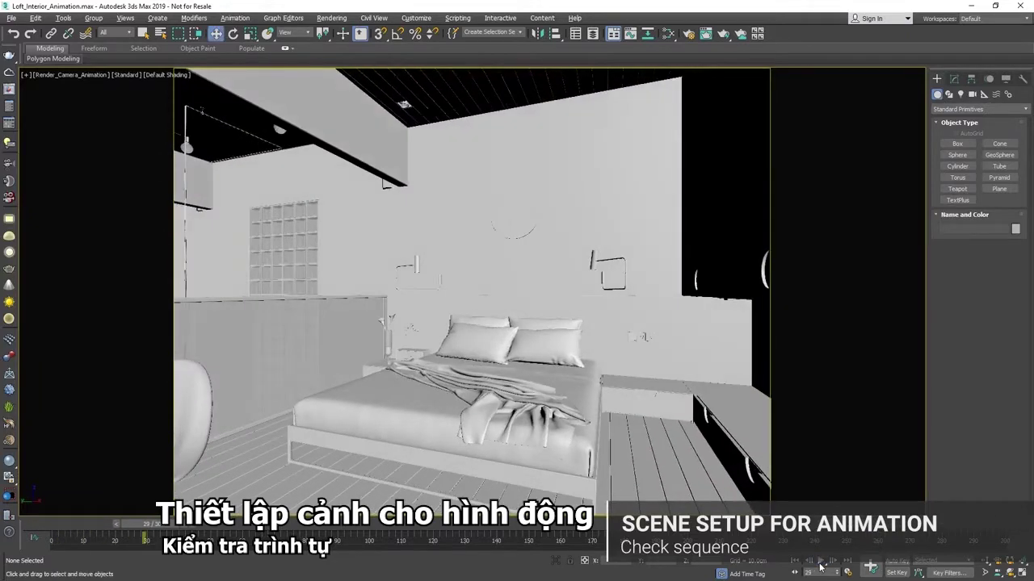
left_click(689, 34)
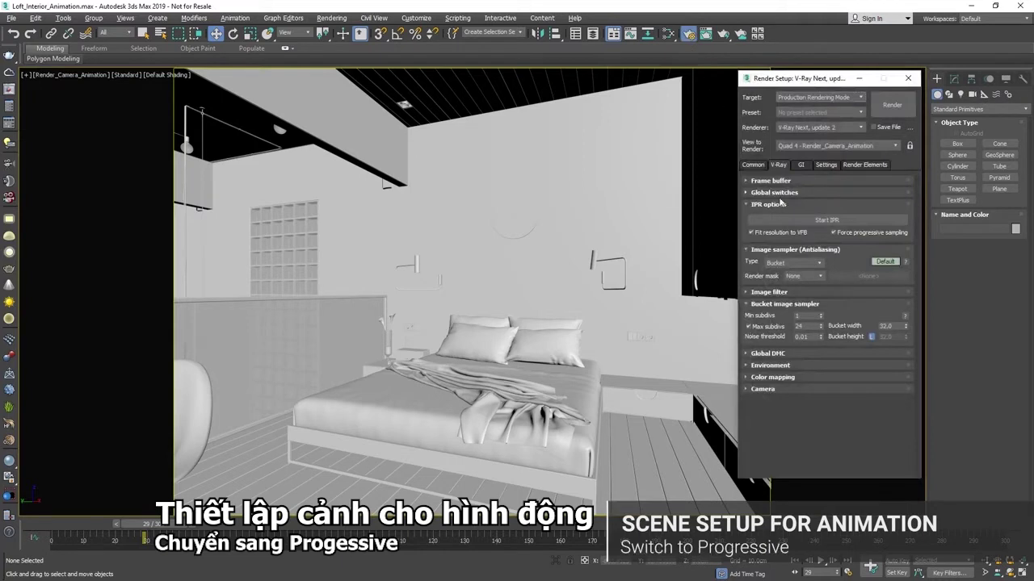
Switch the V-Ray image sampler type to Progressive and add a VRayDenoiser render element
left_click(817, 263)
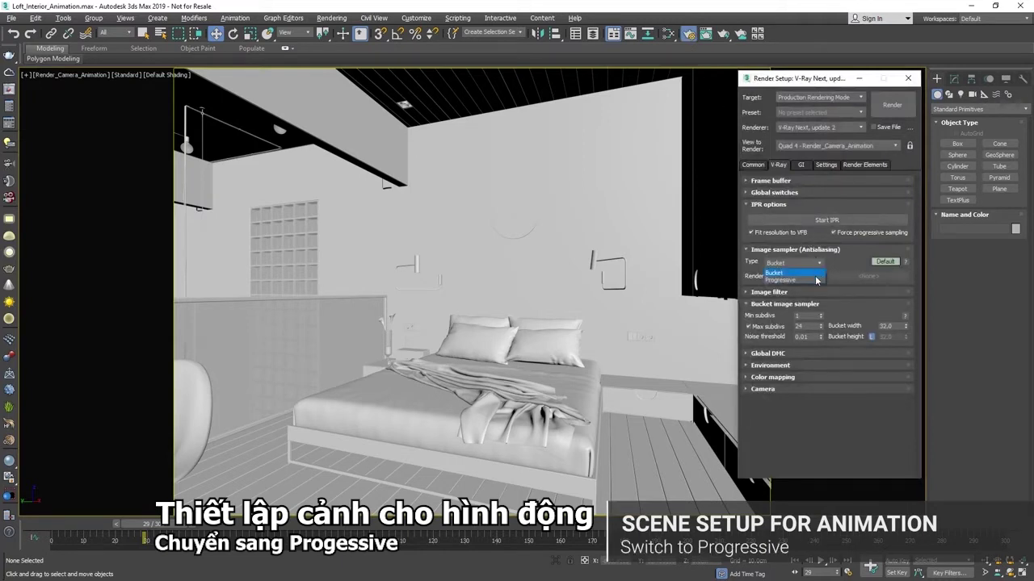
left_click(816, 281)
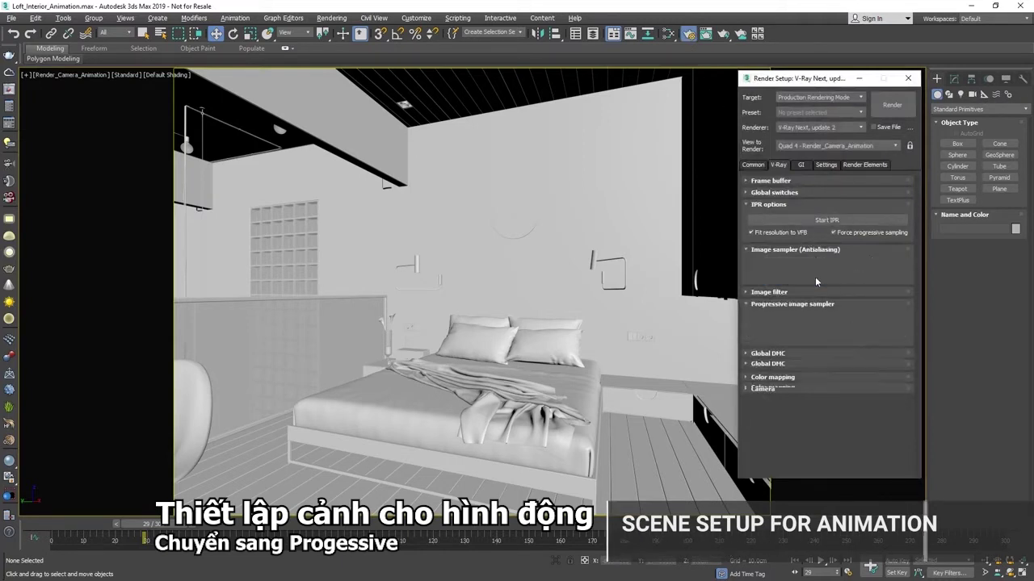
left_click(864, 165)
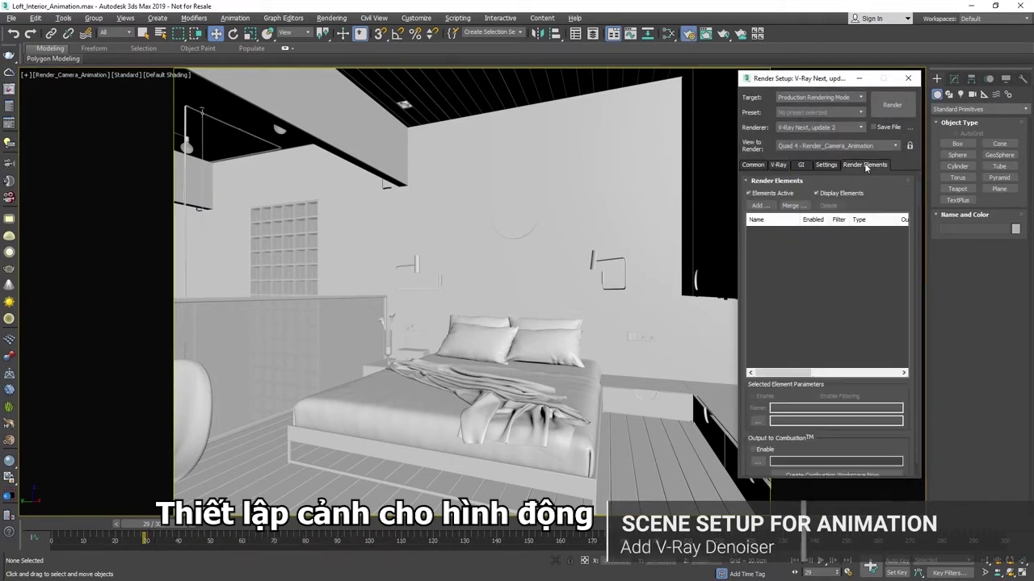
left_click(759, 206)
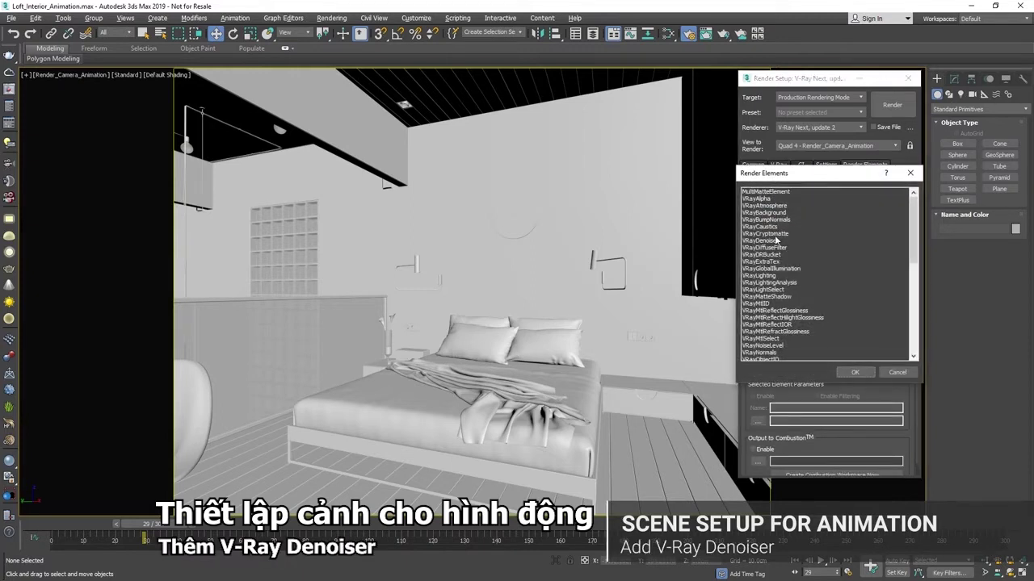
left_click(775, 241)
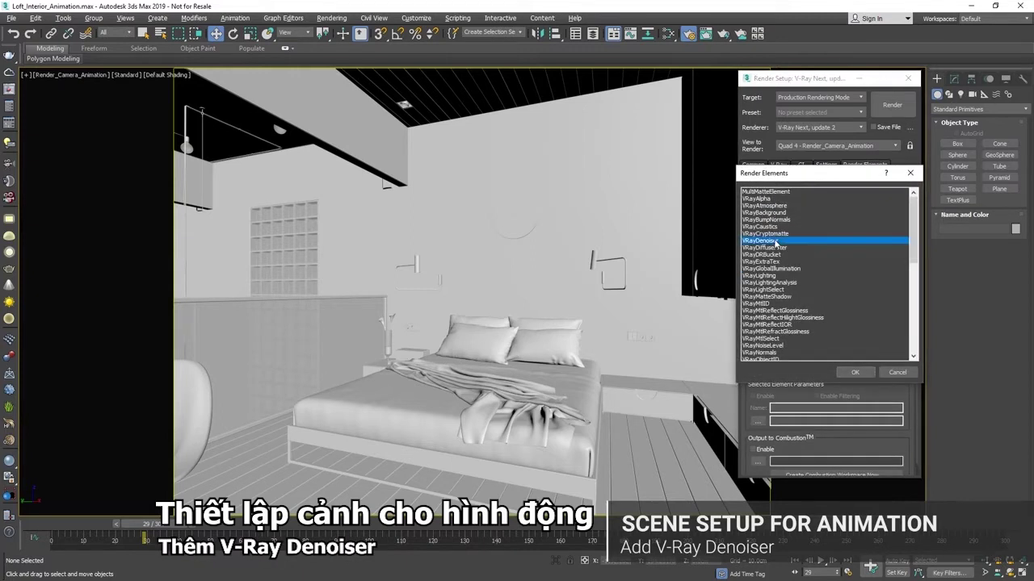
left_click(855, 372)
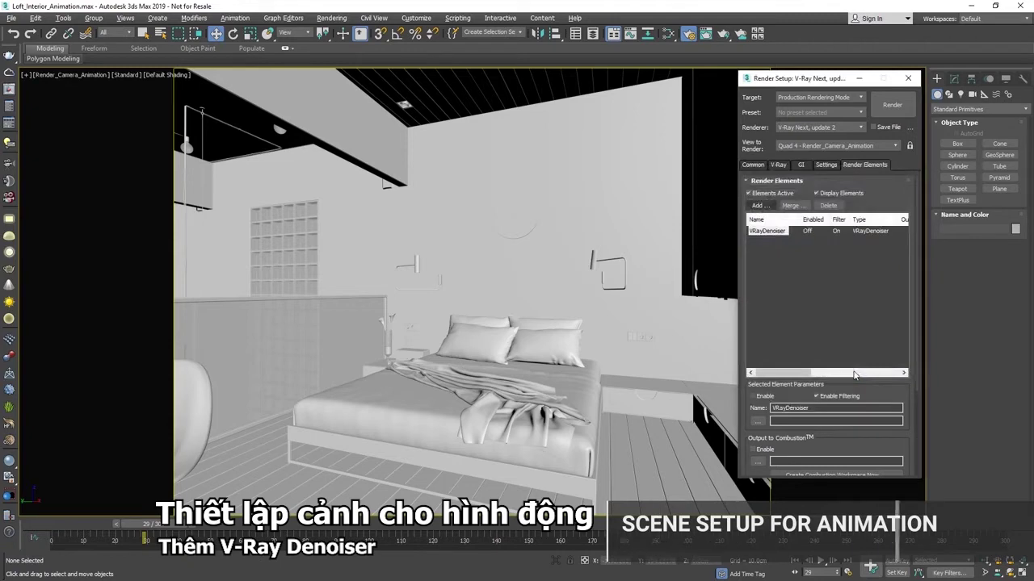
left_click(826, 164)
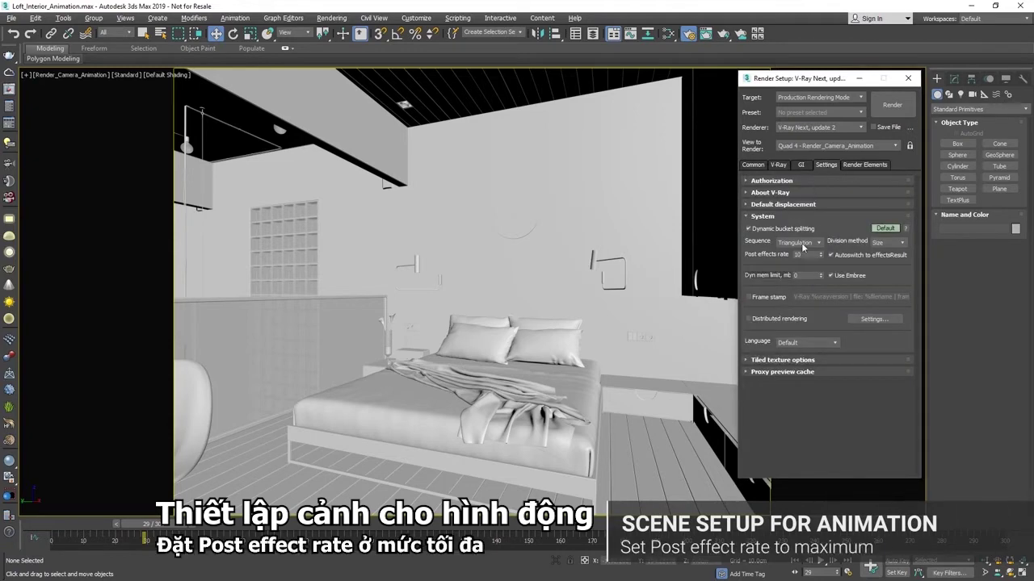
Render the bedroom frame locally and stop when the V-Ray log shows noise threshold 0.021277
left_click(884, 108)
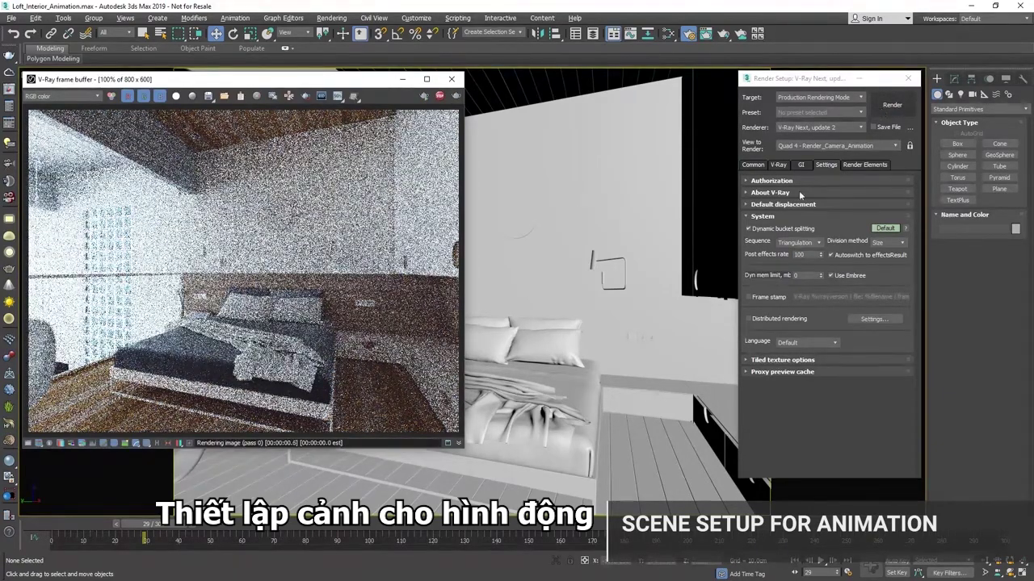
left_click(448, 444)
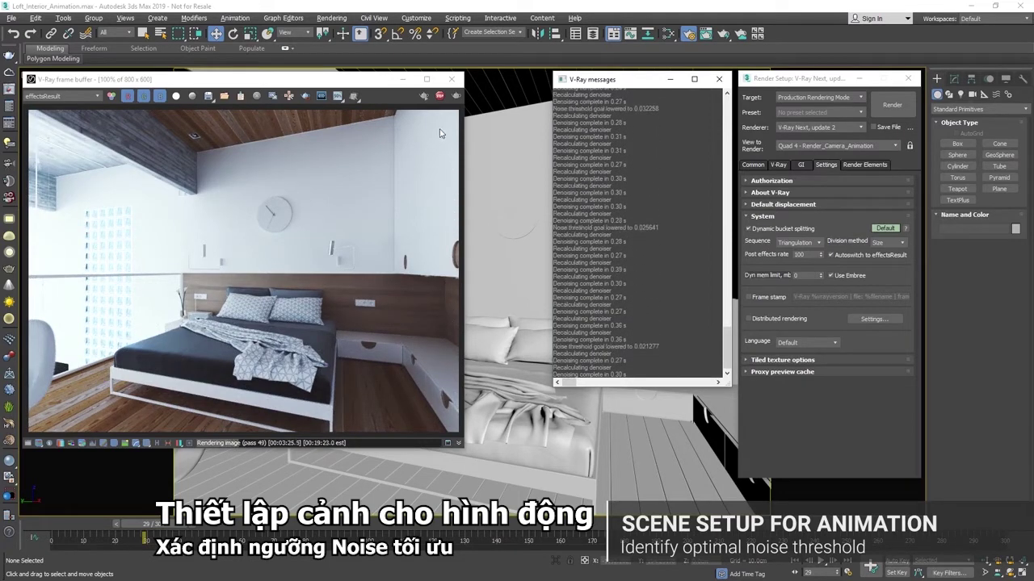
left_click(439, 97)
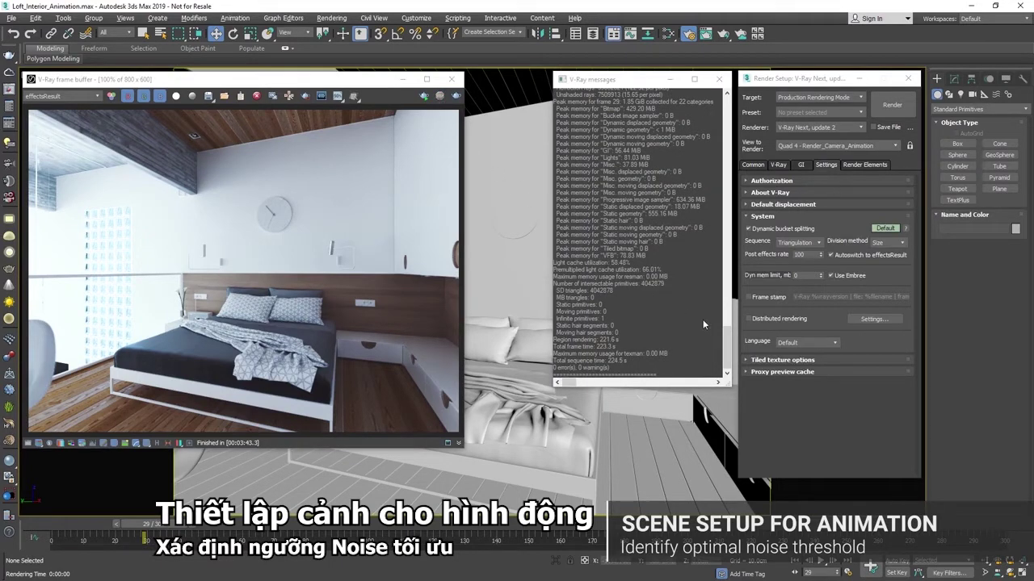
left_click_drag(728, 342, 725, 297)
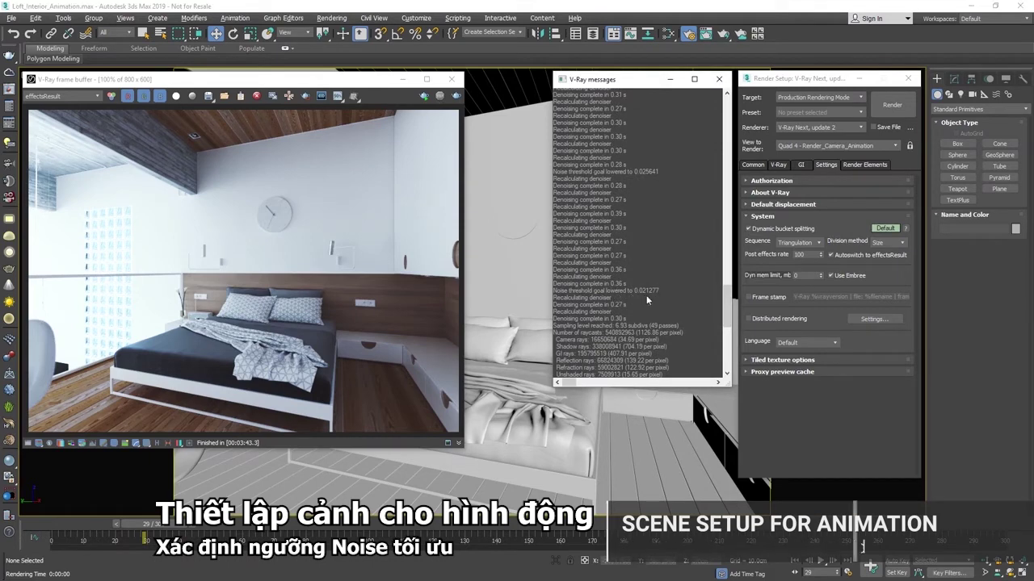
Switch the image sampler back to Bucket with a 0.02 noise threshold
left_click(779, 166)
left_click(814, 264)
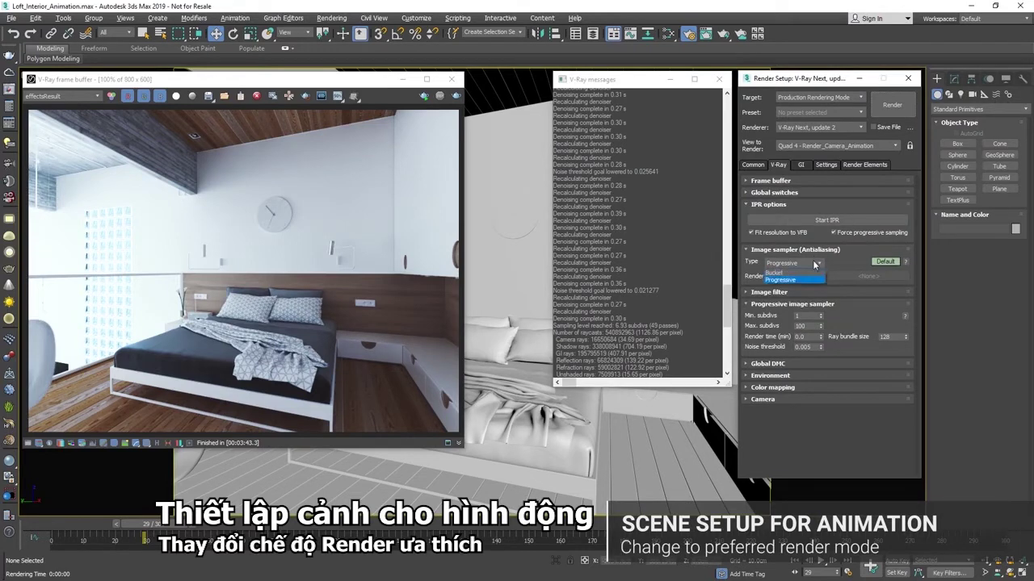
left_click(774, 273)
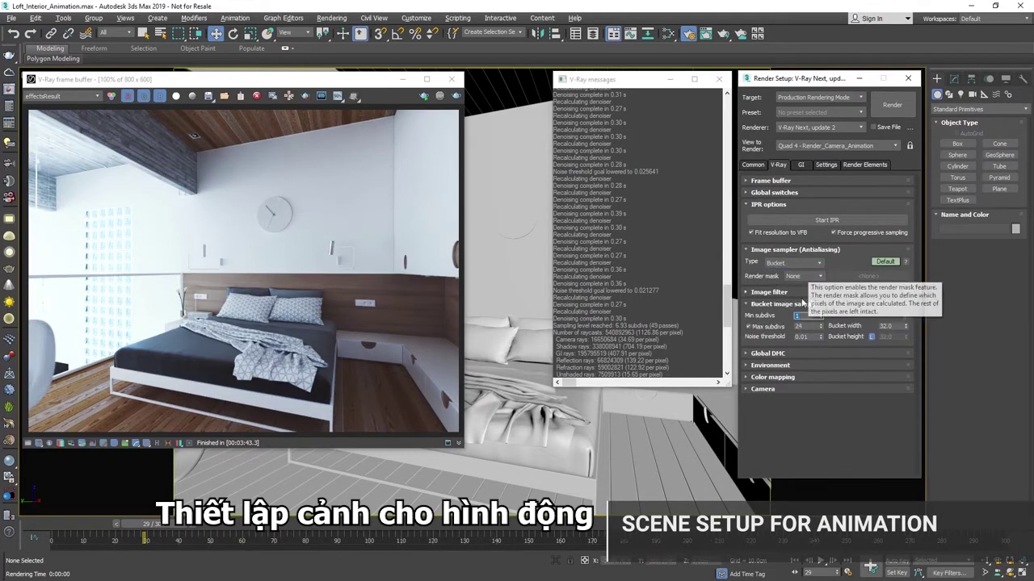
double_click(802, 337)
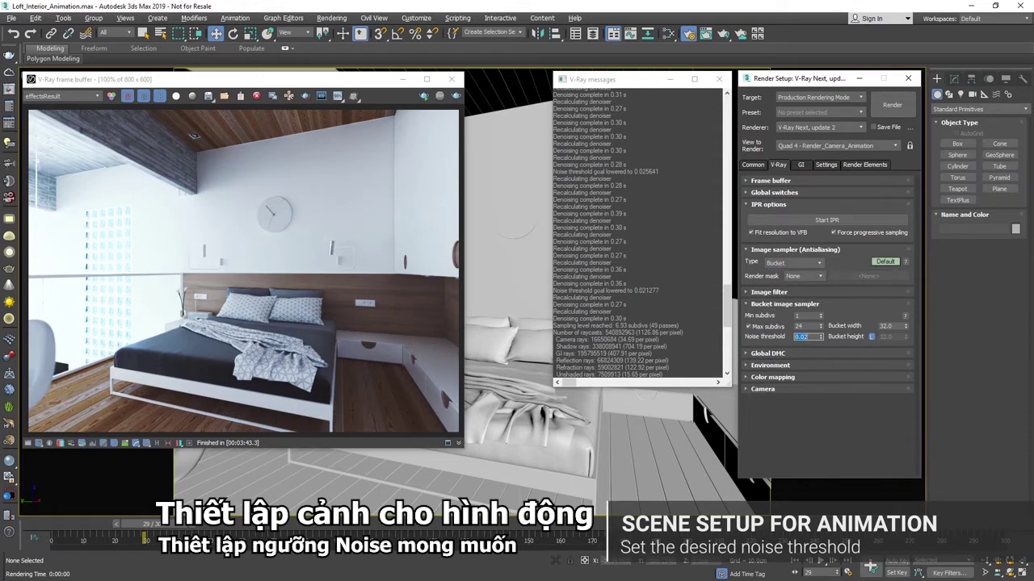
Enable V-Ray raw image file output in the Frame buffer settings and browse for its location
left_click(771, 180)
left_click(751, 269)
left_click(749, 280)
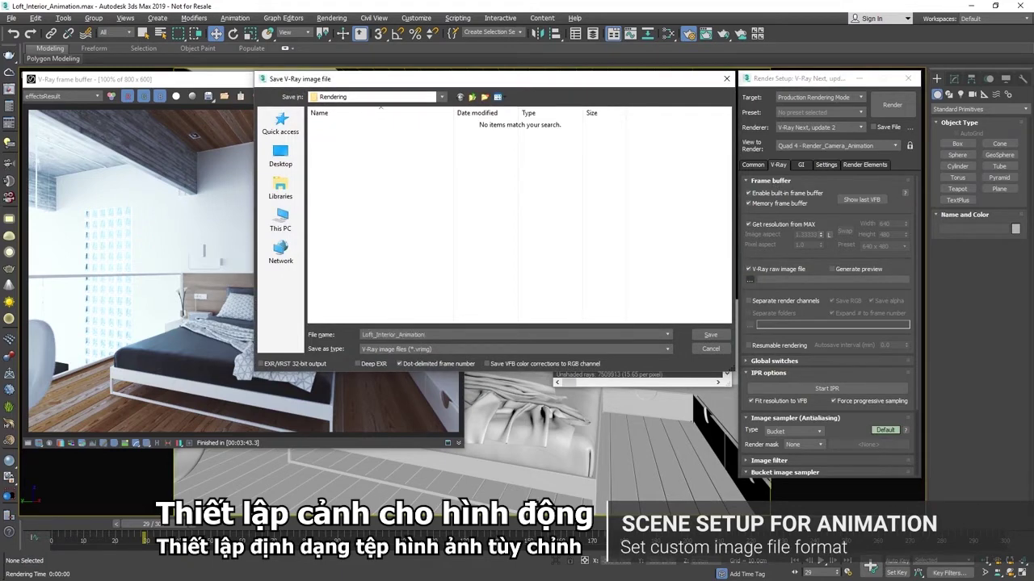
Save the raw image output as OpenEXR file Loft_Interior_Animation.exr in the Rendering folder
left_click(588, 347)
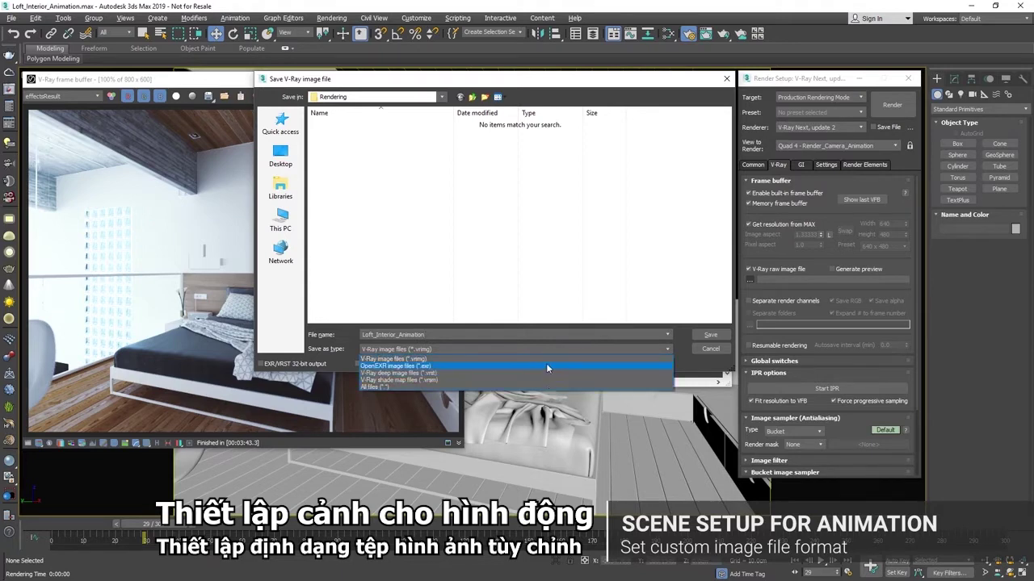
left_click(546, 365)
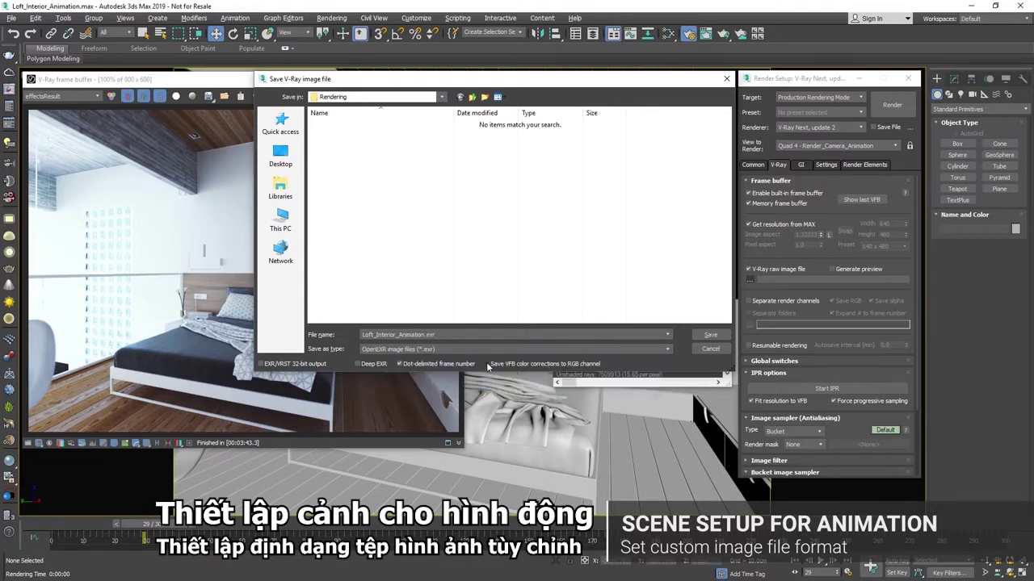
left_click(705, 334)
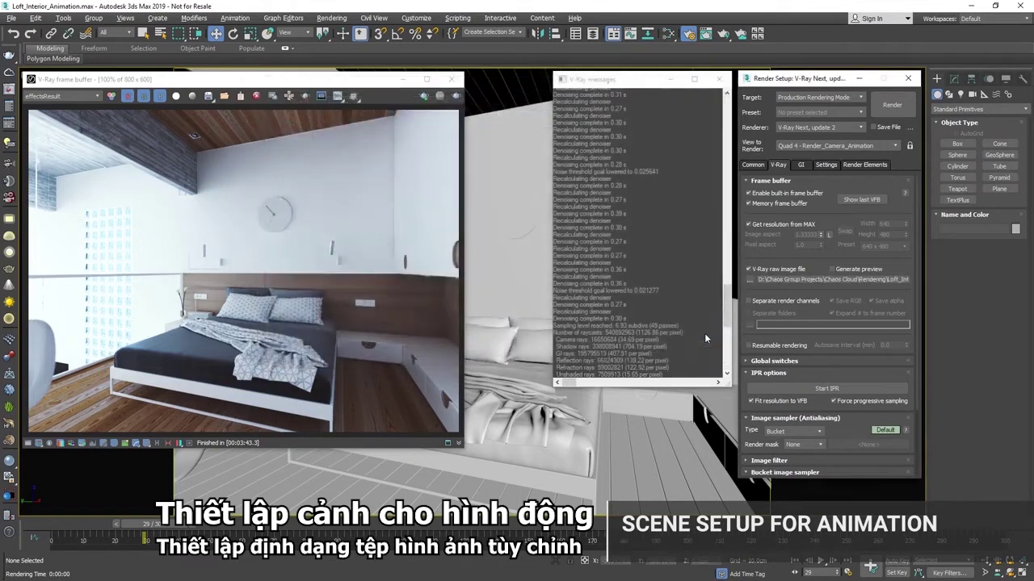
left_click(863, 165)
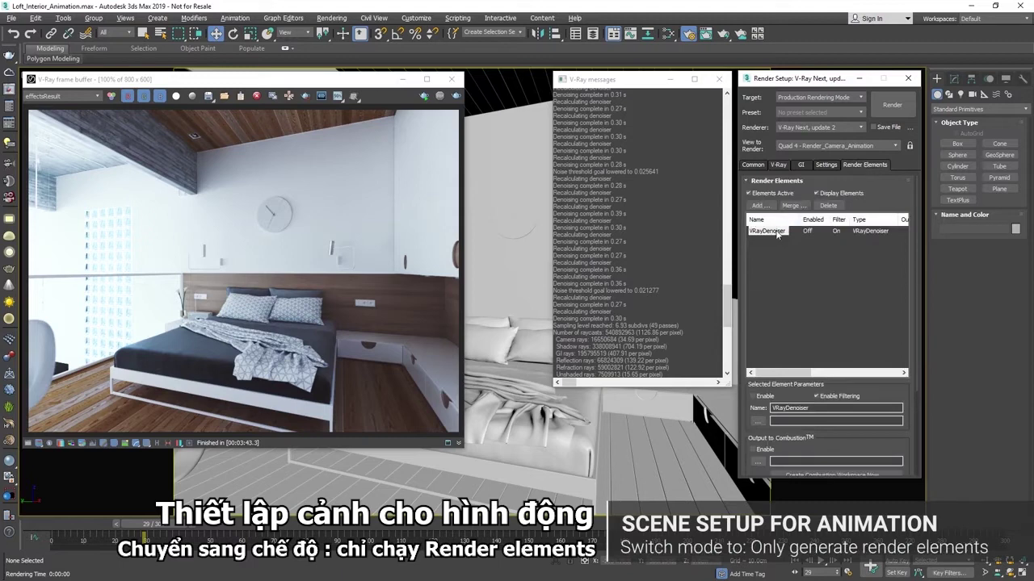
Set the VRayDenoiser mode to 'Only generate render elements' in Advanced denoiser parameters
left_click_drag(890, 399, 891, 267)
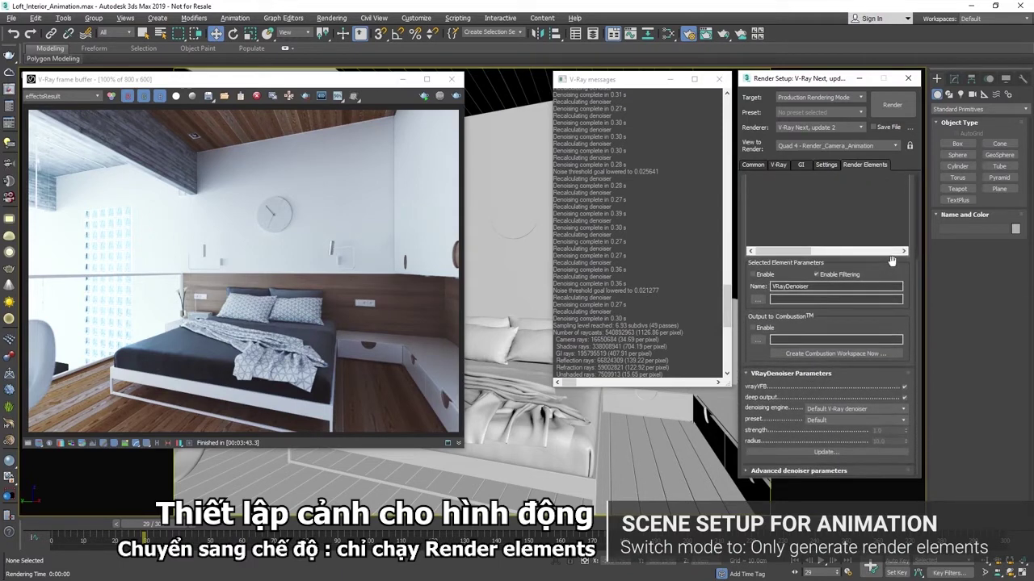
left_click(843, 470)
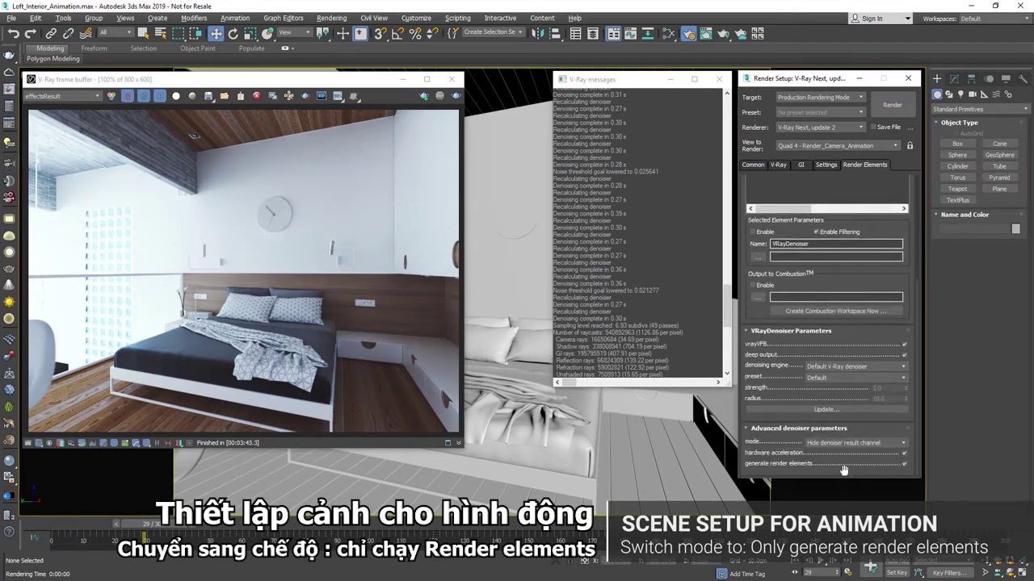
left_click(892, 443)
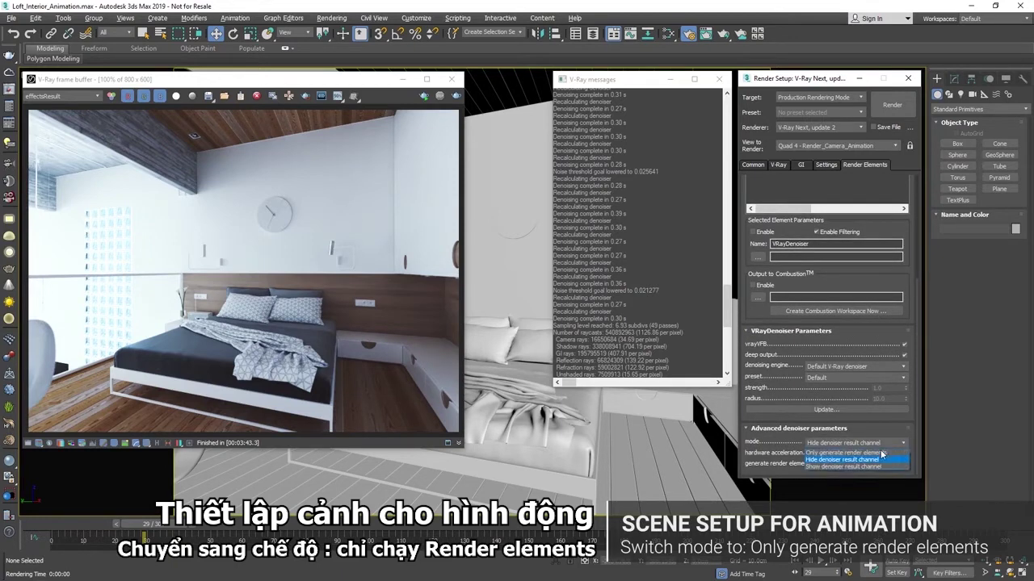
left_click(876, 453)
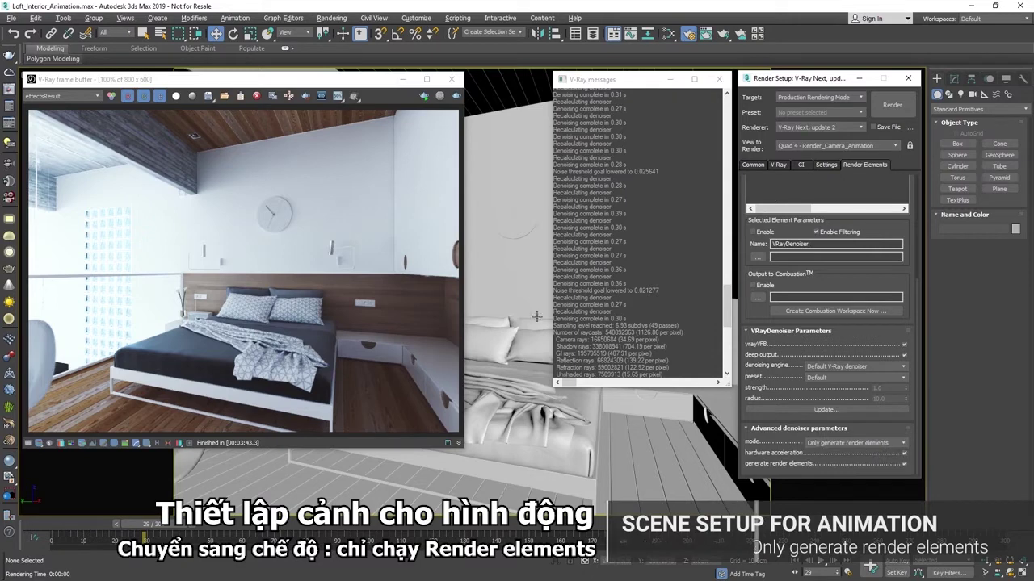
left_click(10, 74)
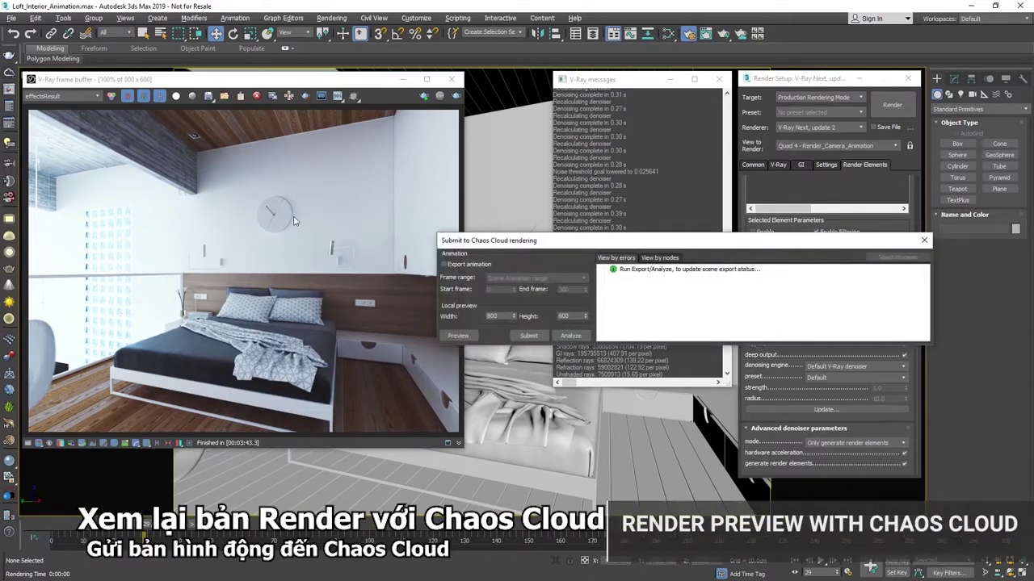
Export the scene with the full animation and submit it to Chaos Cloud
left_click(455, 269)
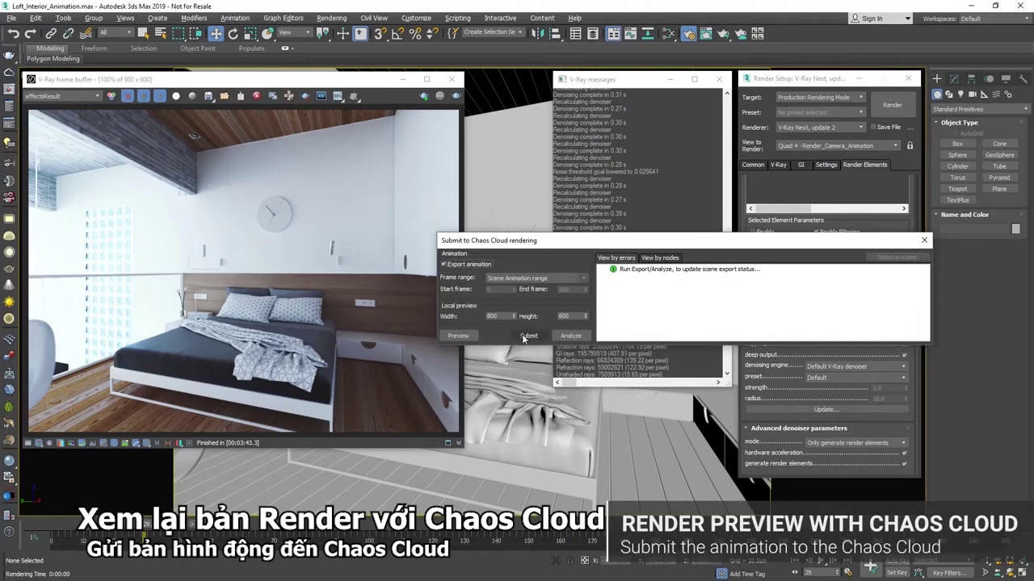
left_click(526, 336)
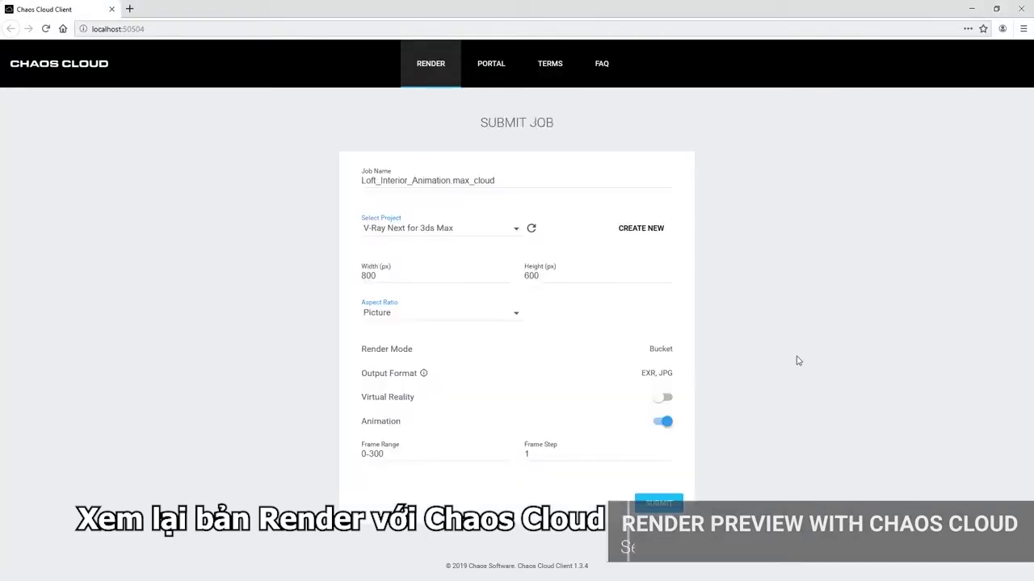
Set Frame Step to 50, schedule the job, and view it on the Chaos Cloud site
left_click_drag(554, 453, 515, 457)
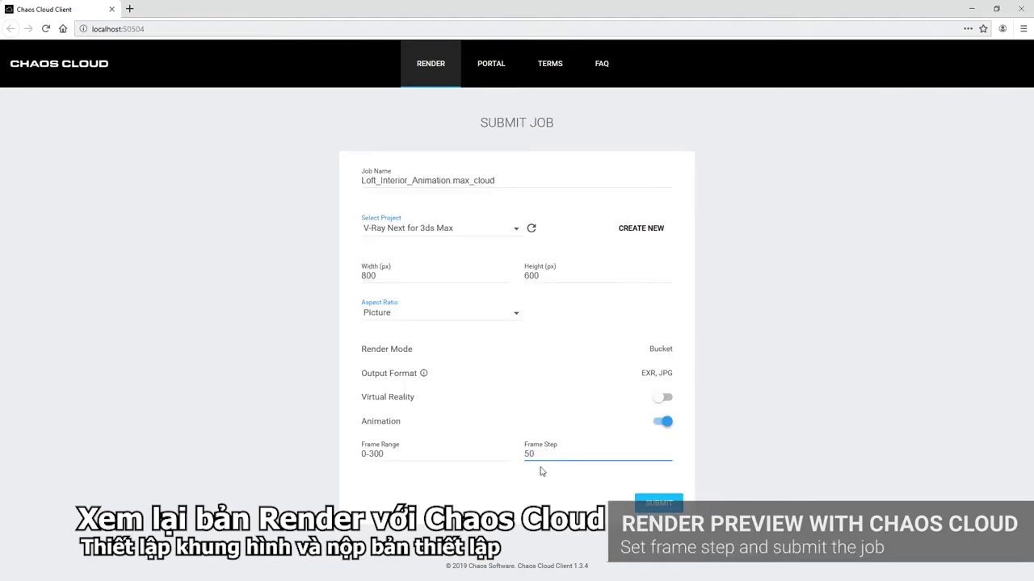
left_click(659, 504)
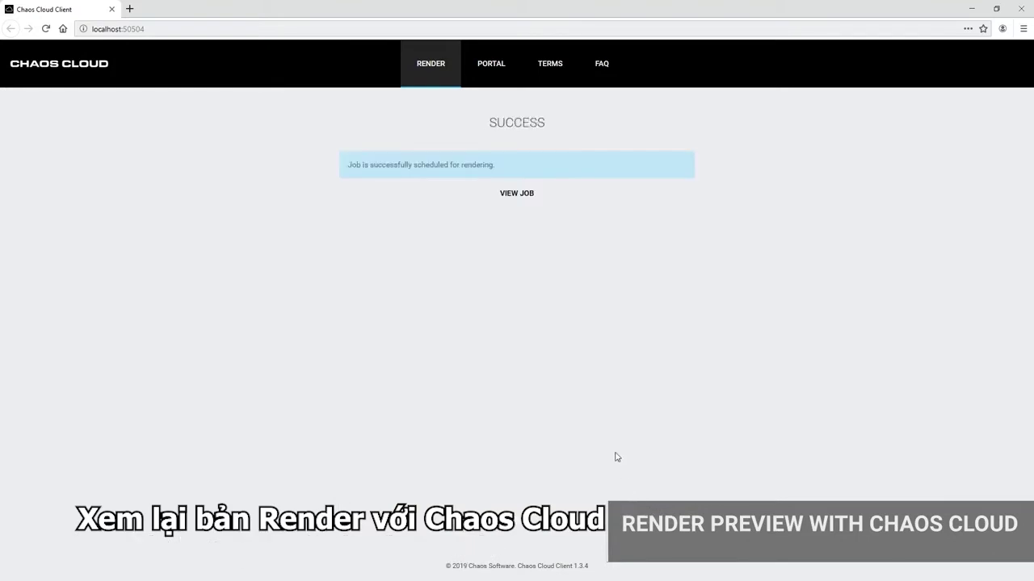
left_click(517, 195)
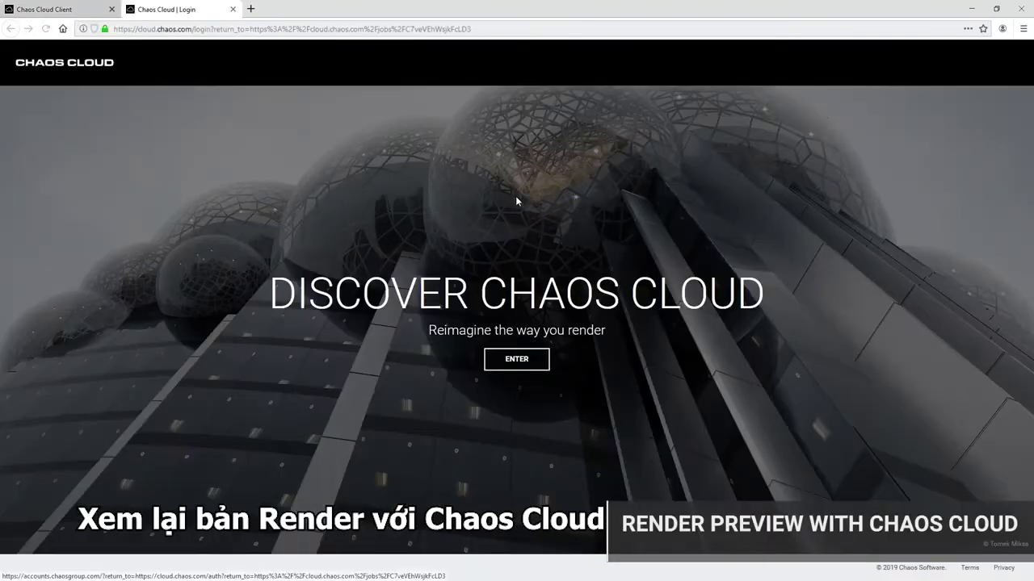
Sign in to Chaos Cloud and play the loft animation preview
left_click(527, 364)
left_click(743, 331)
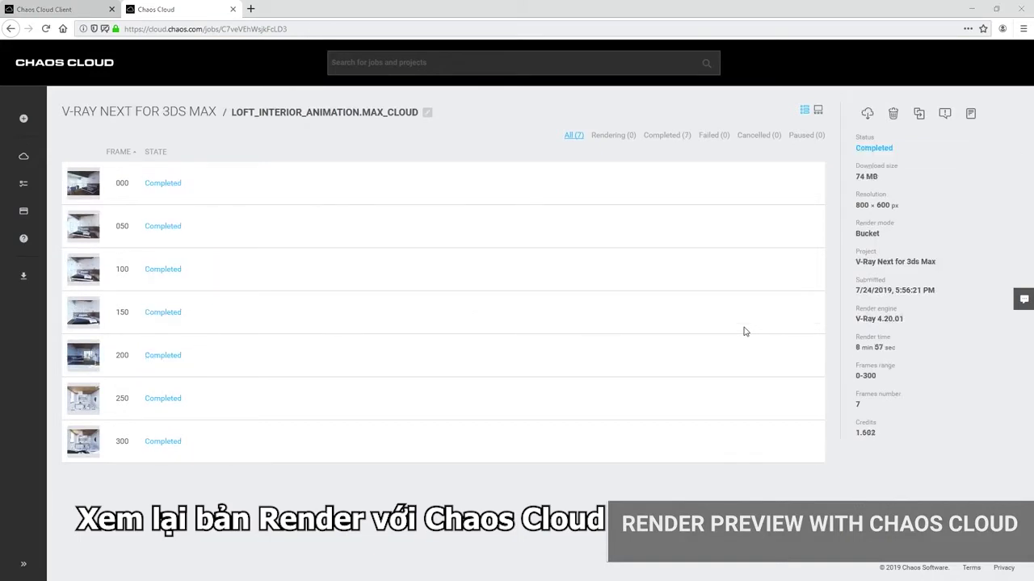
left_click(818, 111)
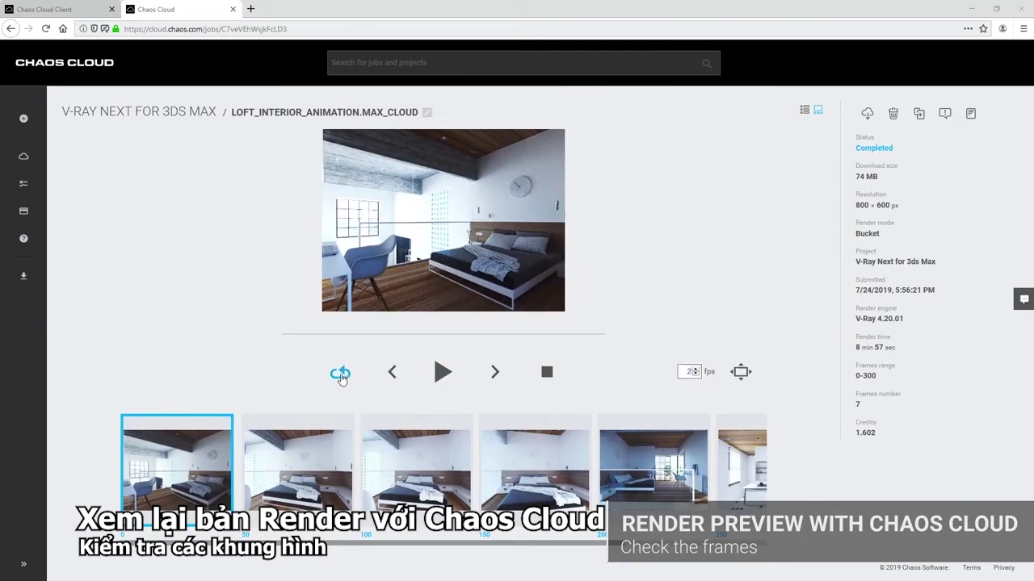
left_click(443, 373)
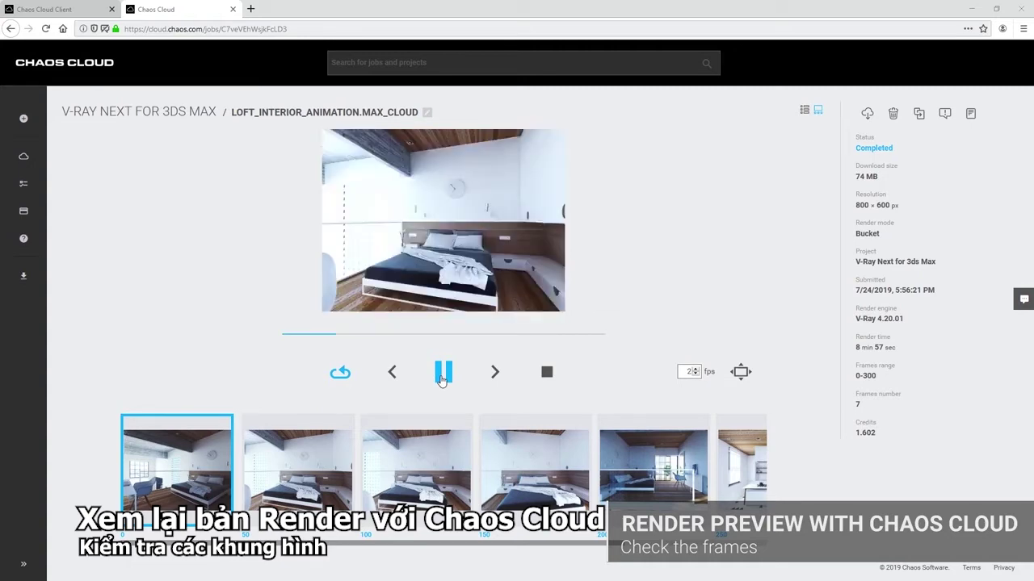
left_click(442, 373)
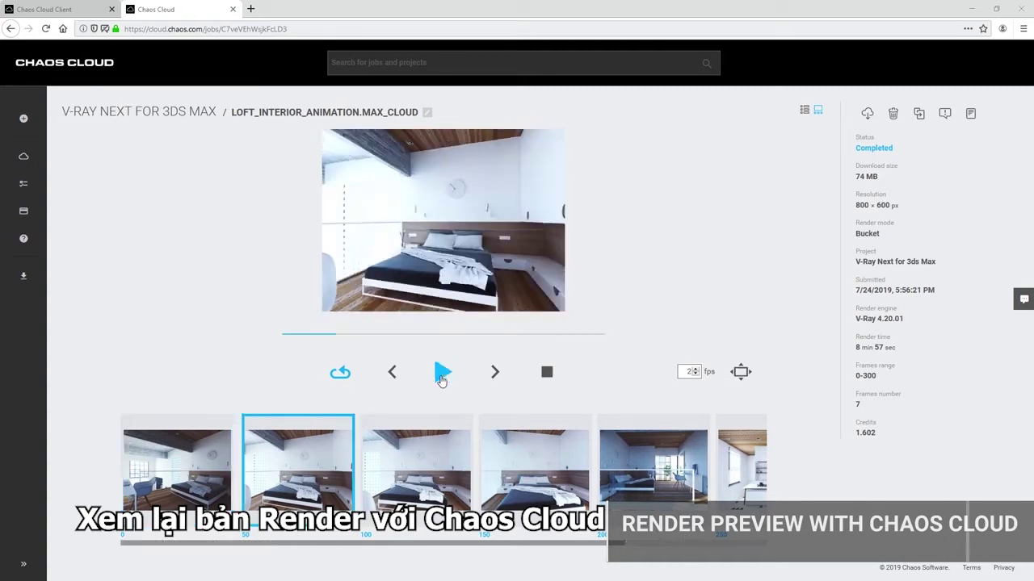
Inspect the third, fourth and last kitchen frames, then download the rendered frames
left_click(435, 471)
left_click(529, 481)
left_click_drag(571, 549, 727, 549)
left_click(720, 491)
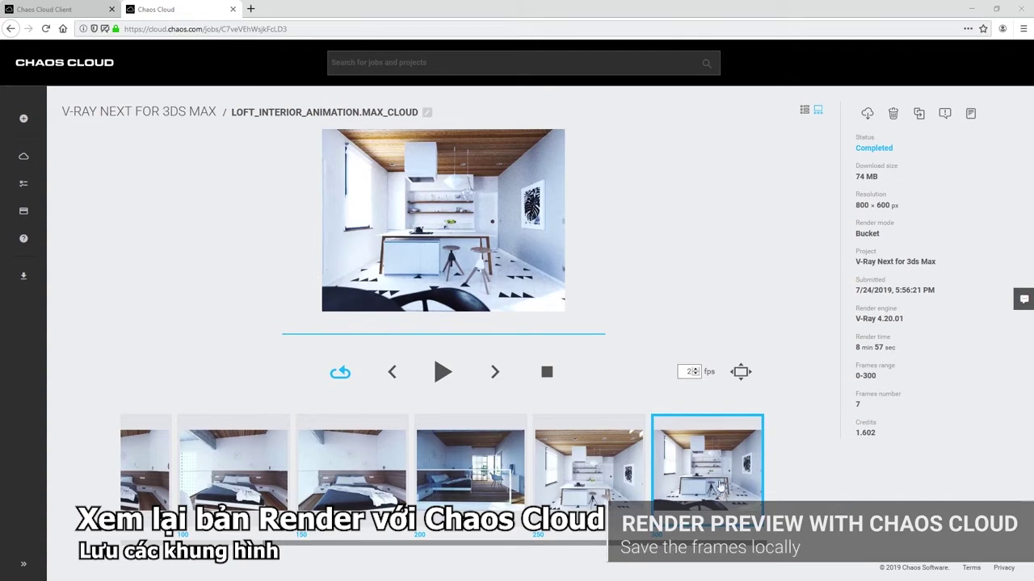
left_click(865, 115)
left_click(596, 397)
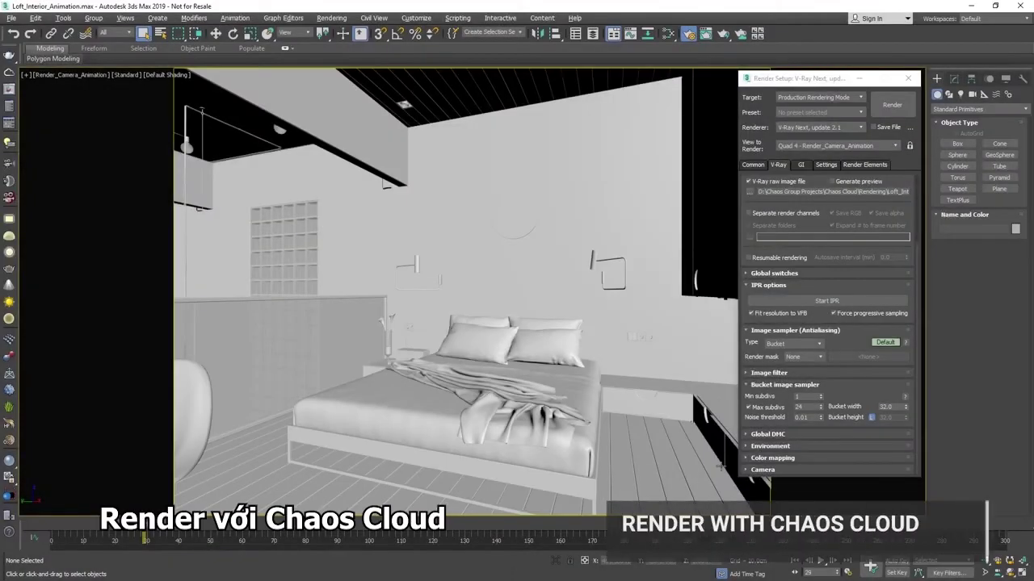
Lower the Bucket noise threshold to 0.005 and submit the full animation to Chaos Cloud
left_click(805, 419)
double_click(802, 418)
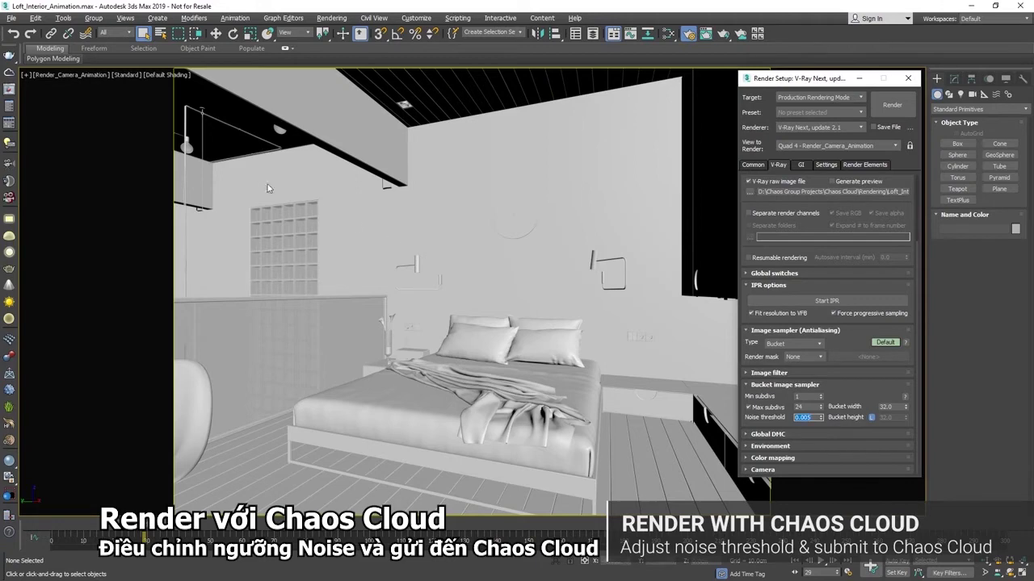
left_click(13, 80)
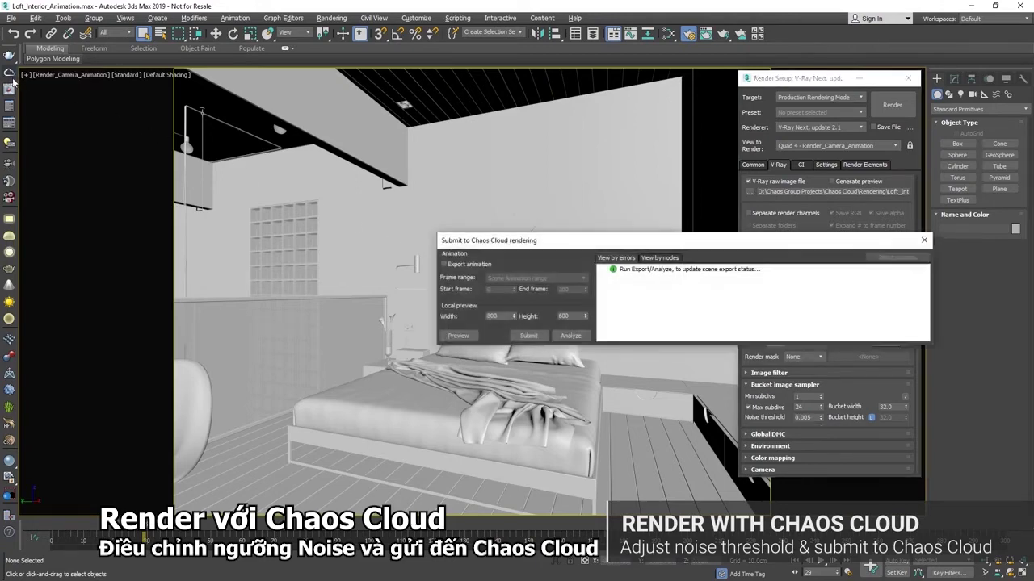
left_click(458, 265)
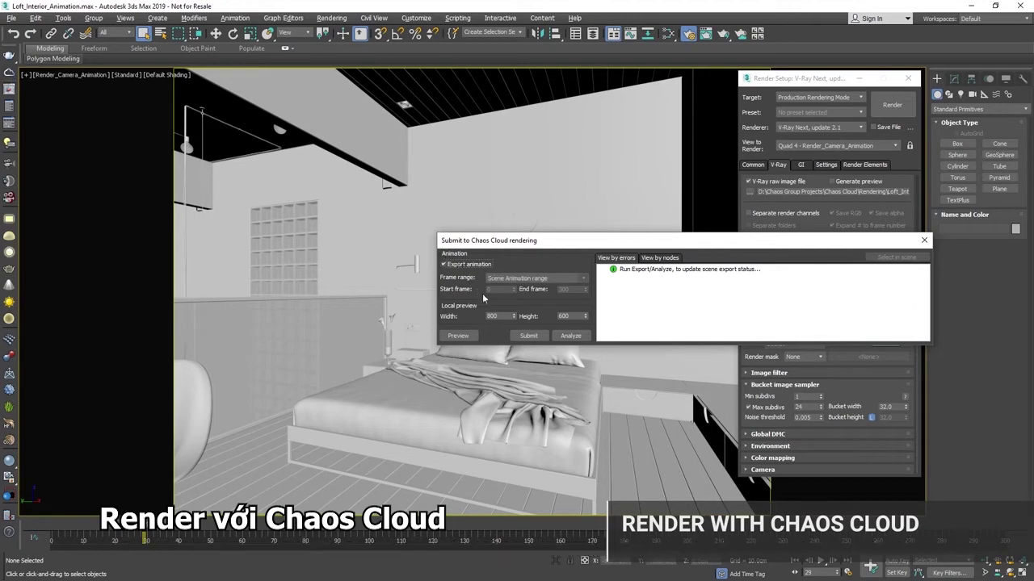
left_click(528, 336)
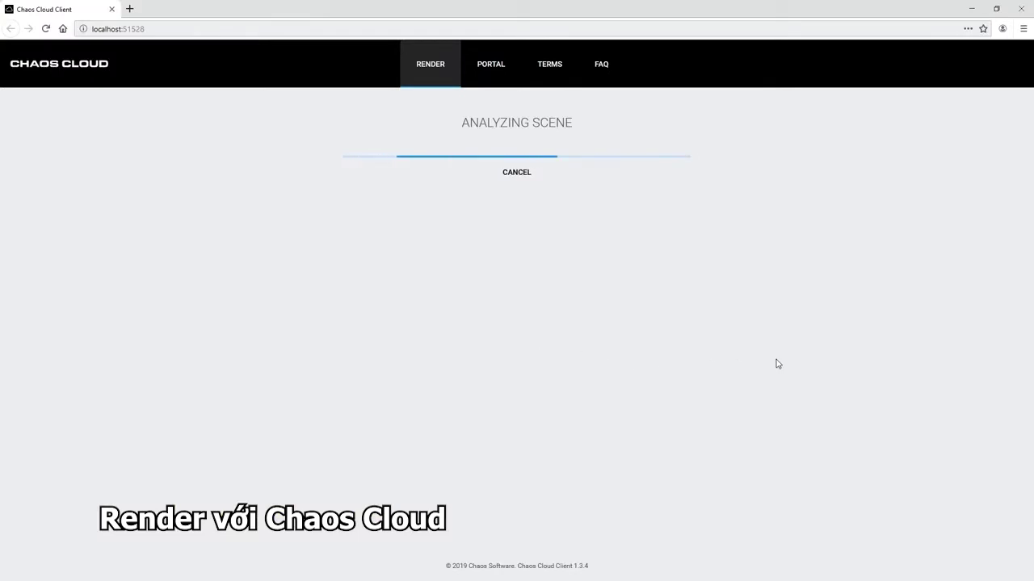
Rename the Chaos Cloud job to Loft_Interior_Animation_HQ at width 1440, submit it, and view the job
left_click(521, 182)
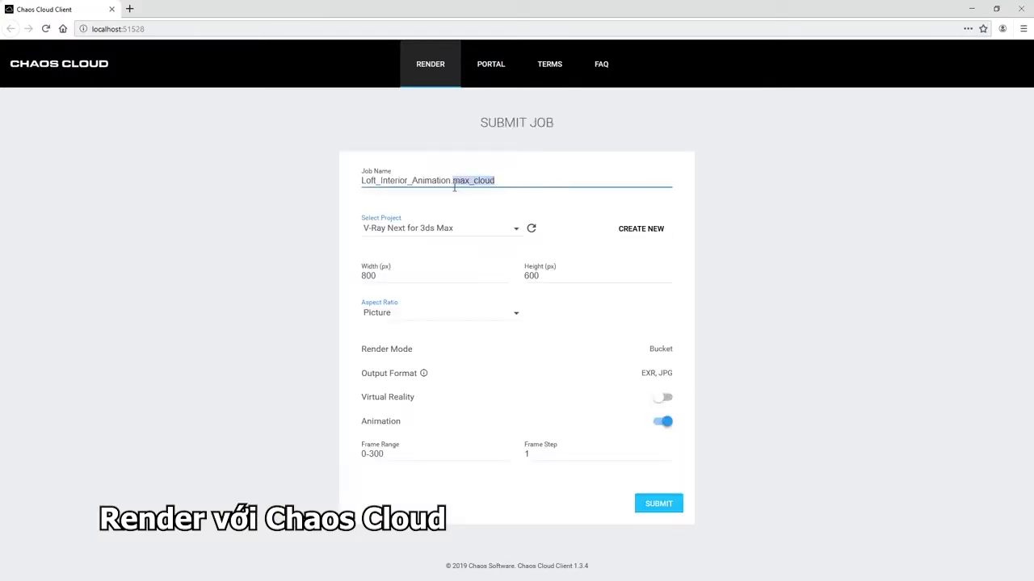
key("BackSpace")
key("BackSpace")
type("_HQ")
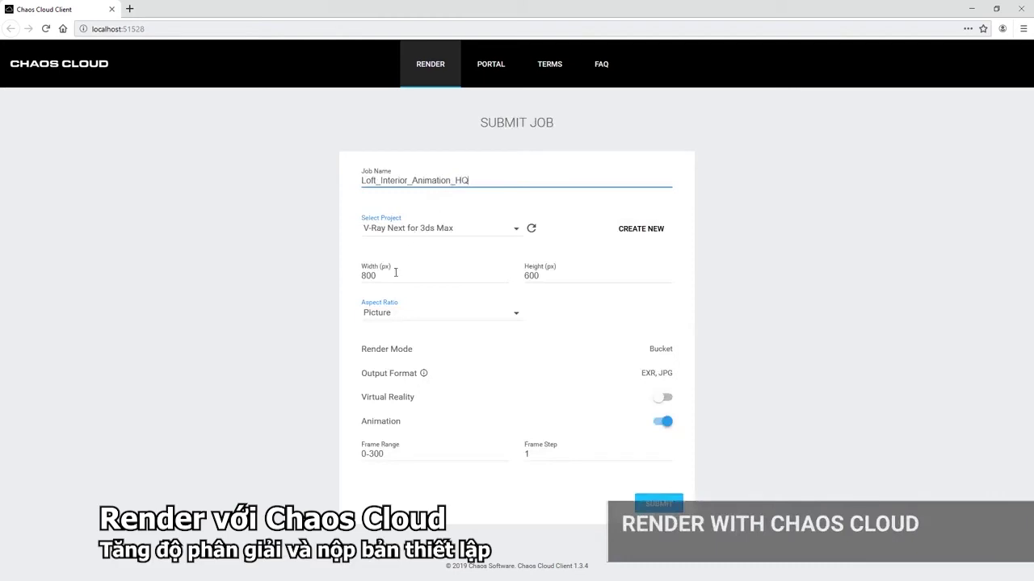
double_click(396, 275)
type("1440")
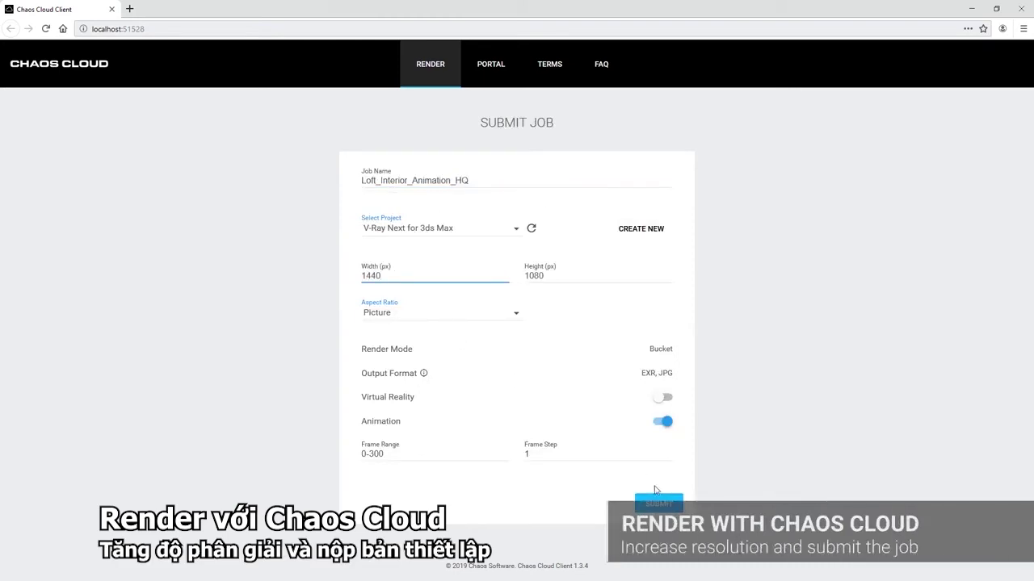
left_click(660, 505)
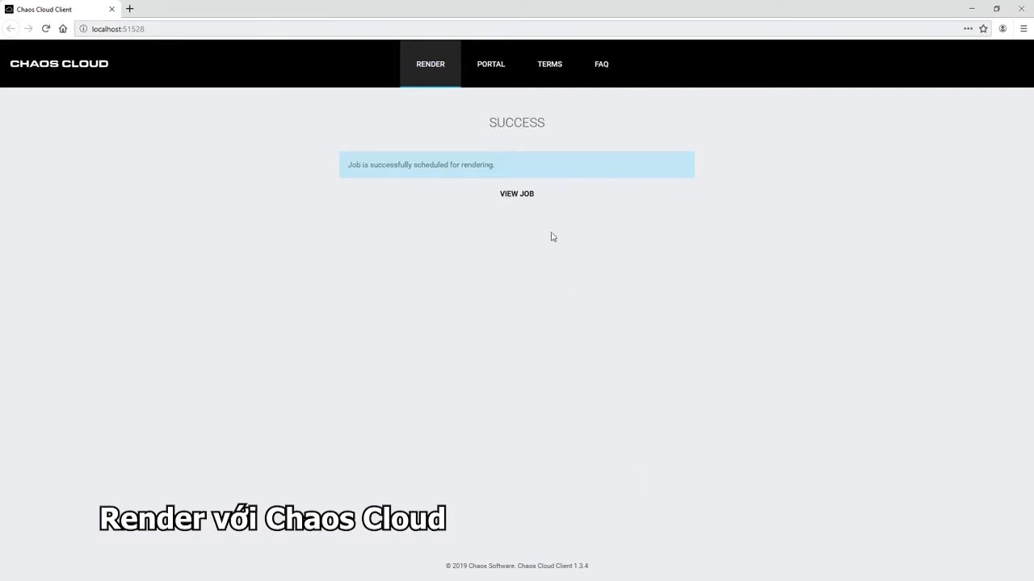
left_click(522, 201)
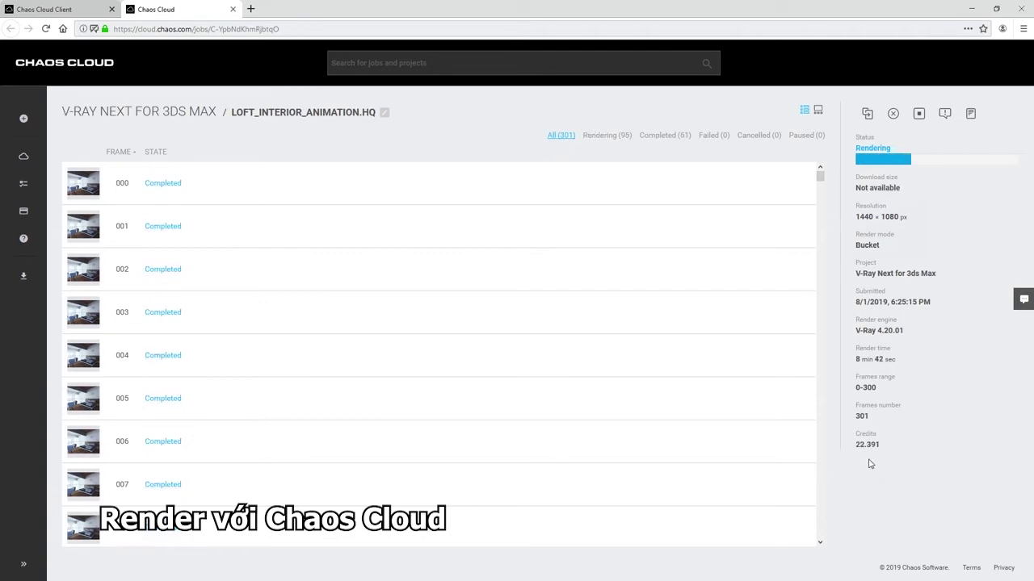
Once the 301-frame HQ job shows Completed, switch to its frame preview player
left_click_drag(820, 192, 831, 174)
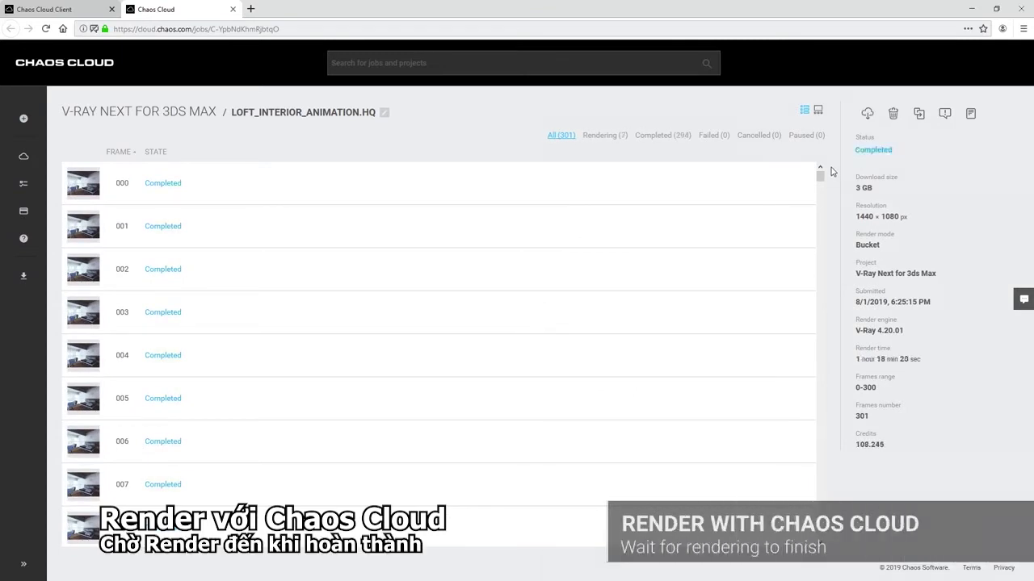
left_click(818, 112)
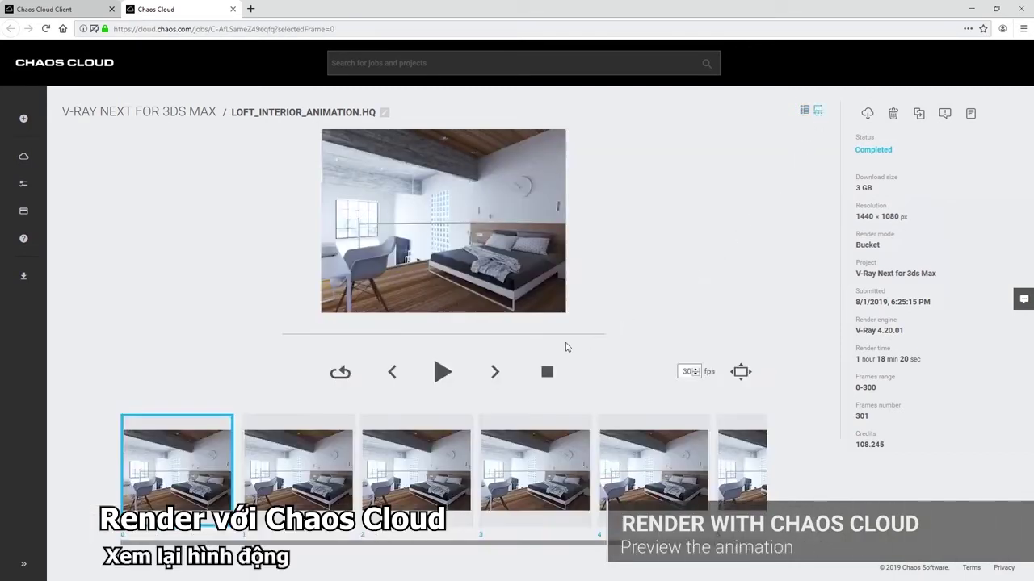
Play and pause the loft animation preview, then bring up the faster-download CLI command window
left_click(443, 372)
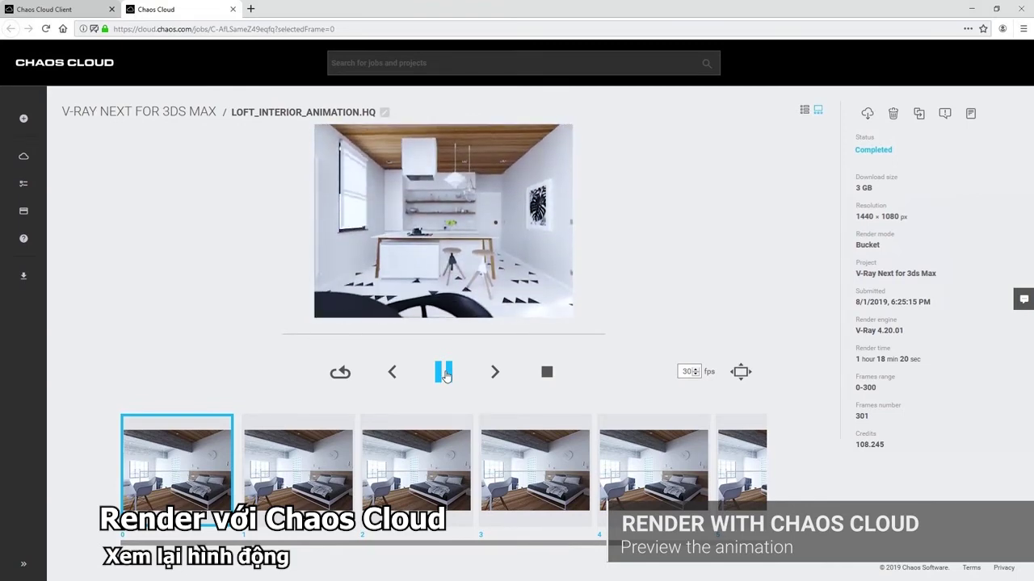
left_click(443, 373)
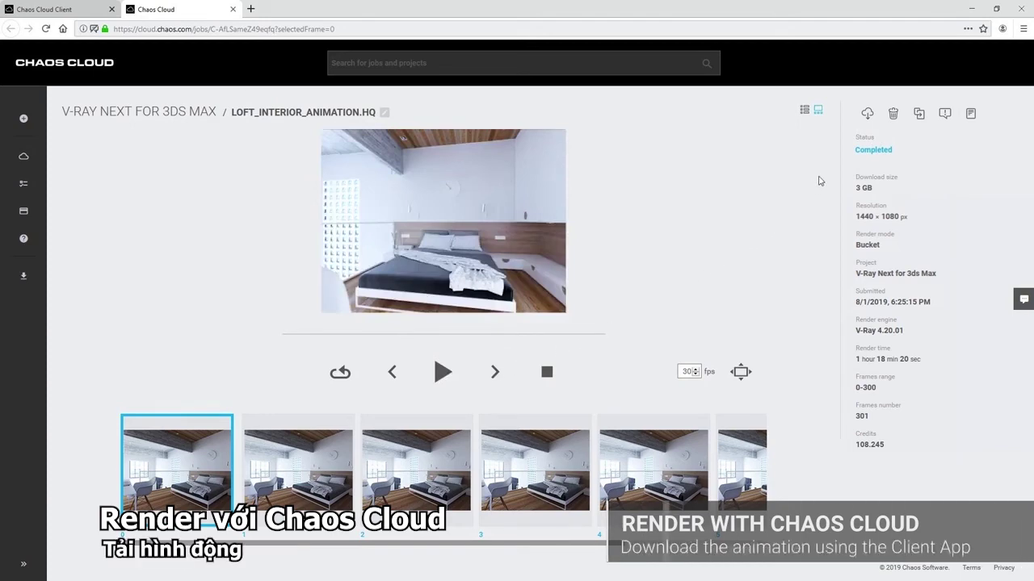
left_click(868, 113)
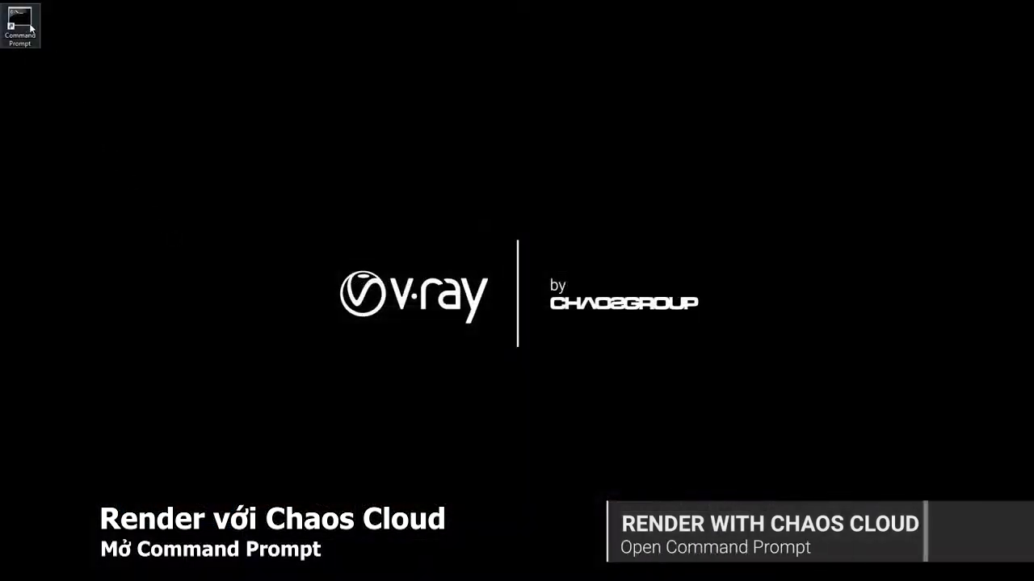
Paste and run the copied ccloud.exe download command in a new Command Prompt window
double_click(21, 24)
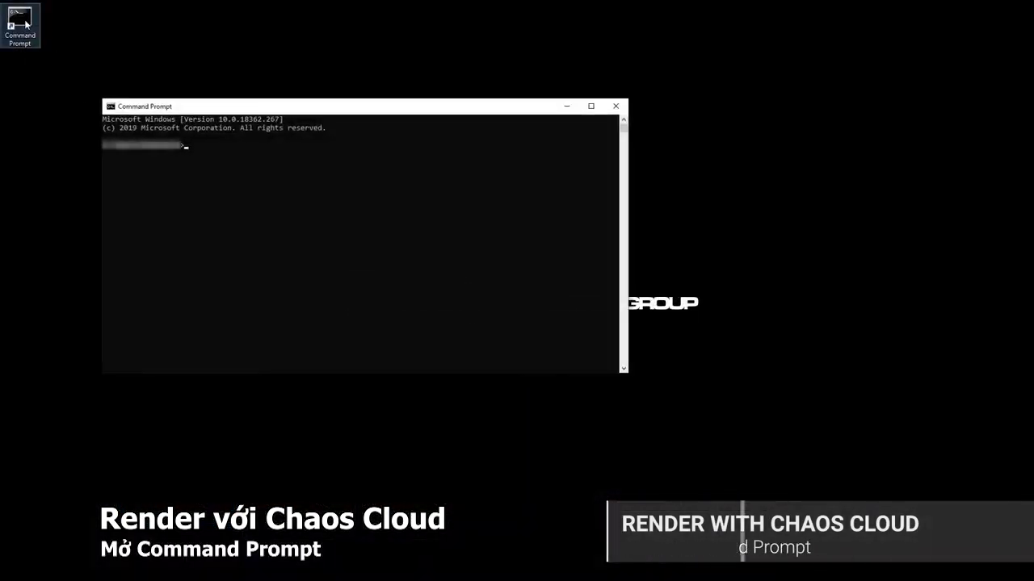
type("\"%appdata%\\Chaos Group\\Cloud\\Client\\ccloud.exe\" job download --id=BPRWrLwwkniUb255 --output=\"%userprofile%/Downloads\"")
key("Return")
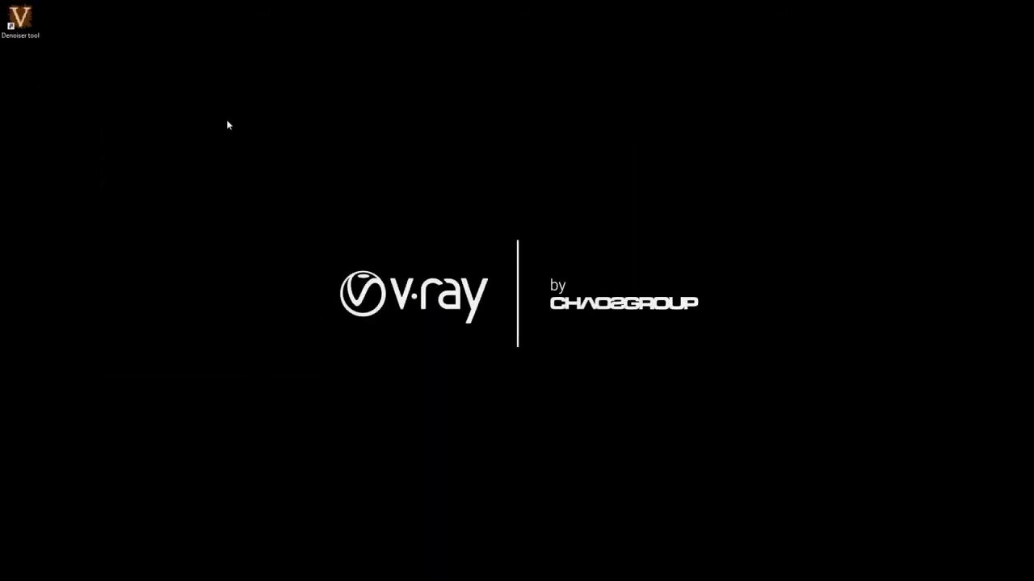
In VDenoise, load Loft_Interior_Animation000 with all its sequence frames and denoise them
double_click(30, 26)
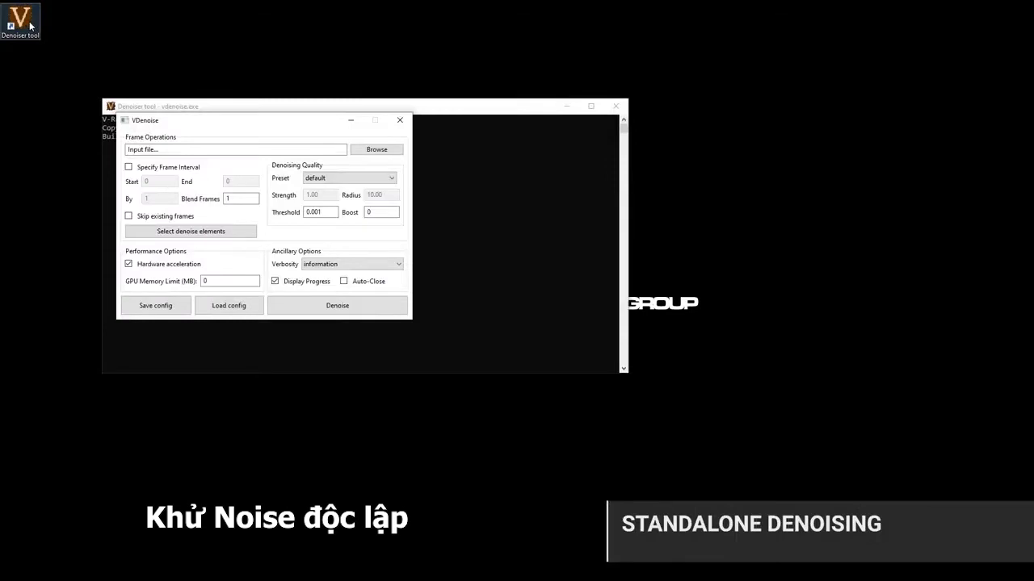
left_click(358, 149)
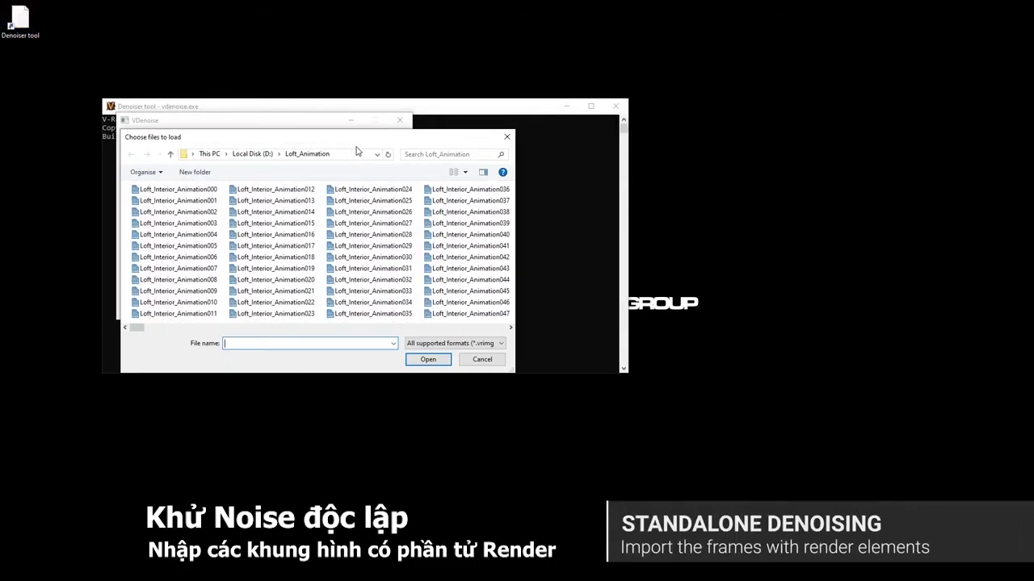
left_click(188, 190)
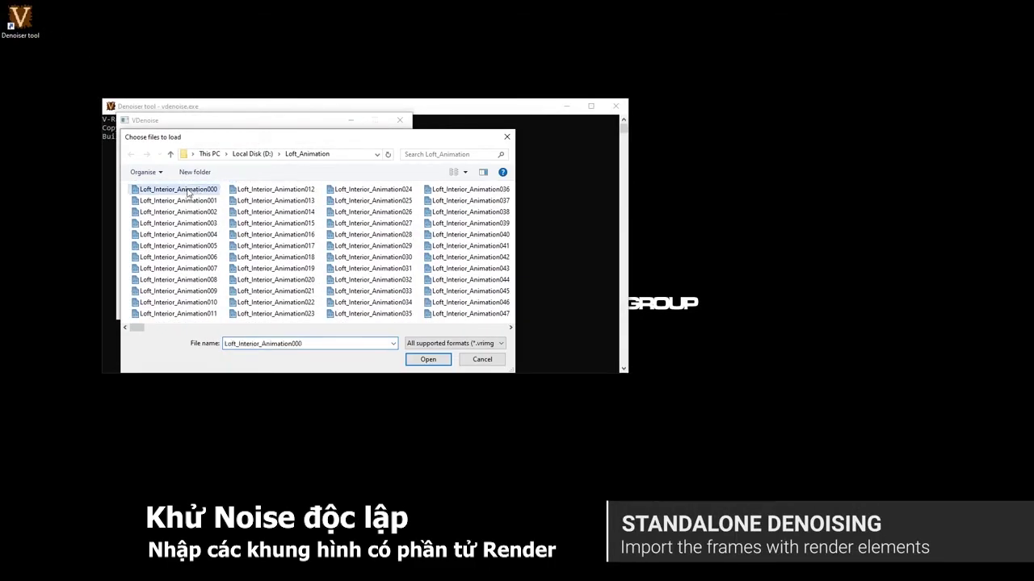
left_click(412, 362)
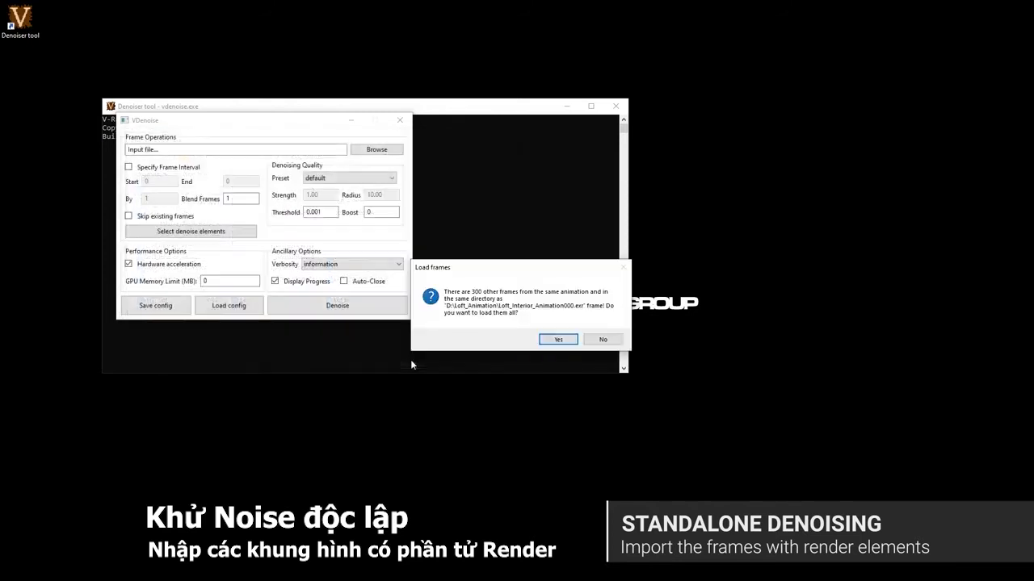
left_click(558, 340)
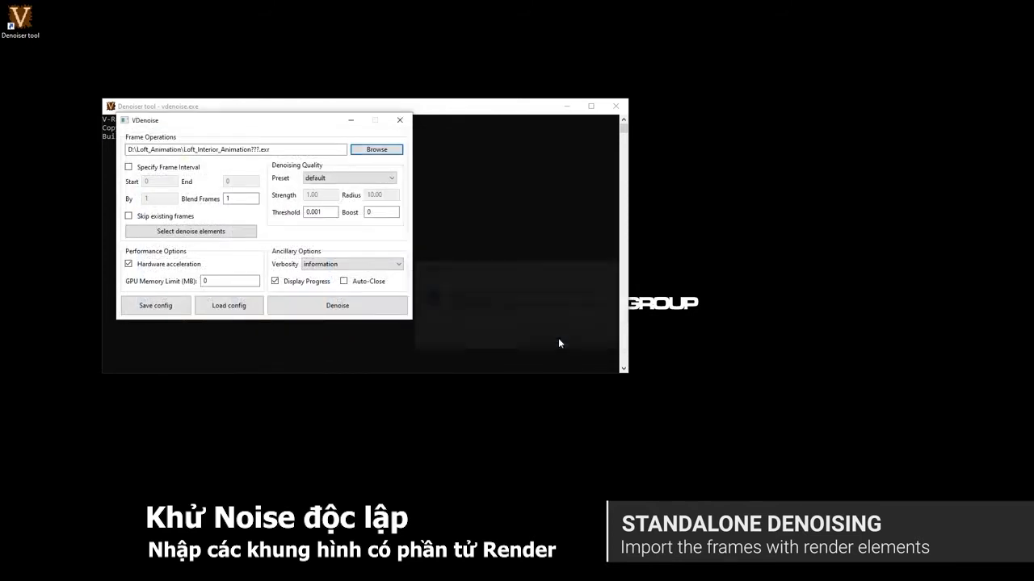
left_click(381, 307)
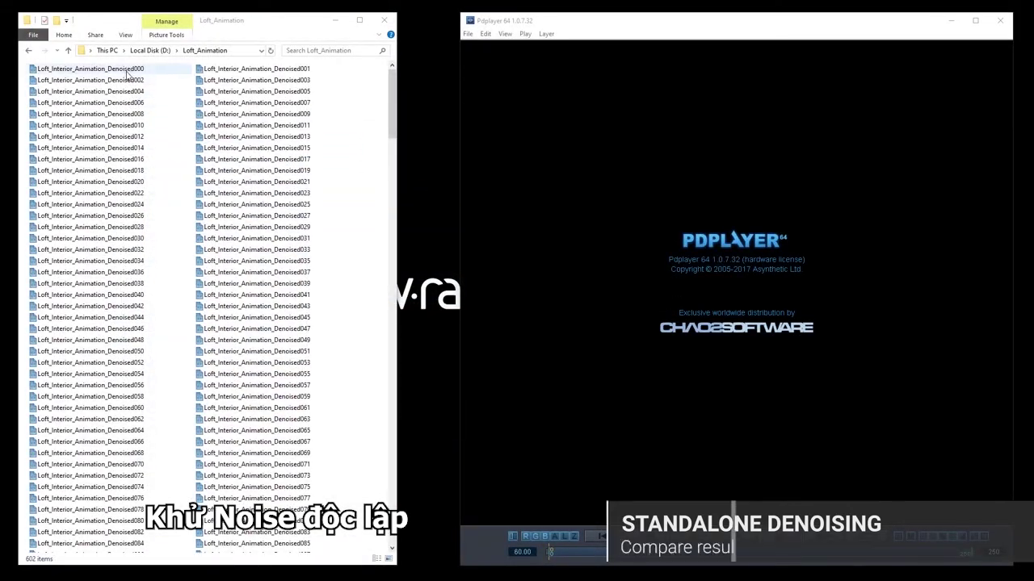
Drag Loft_Interior_Animation_Denoised000 and Loft_Interior_Animation000 from Explorer into Pdplayer as two layers
left_click(125, 71)
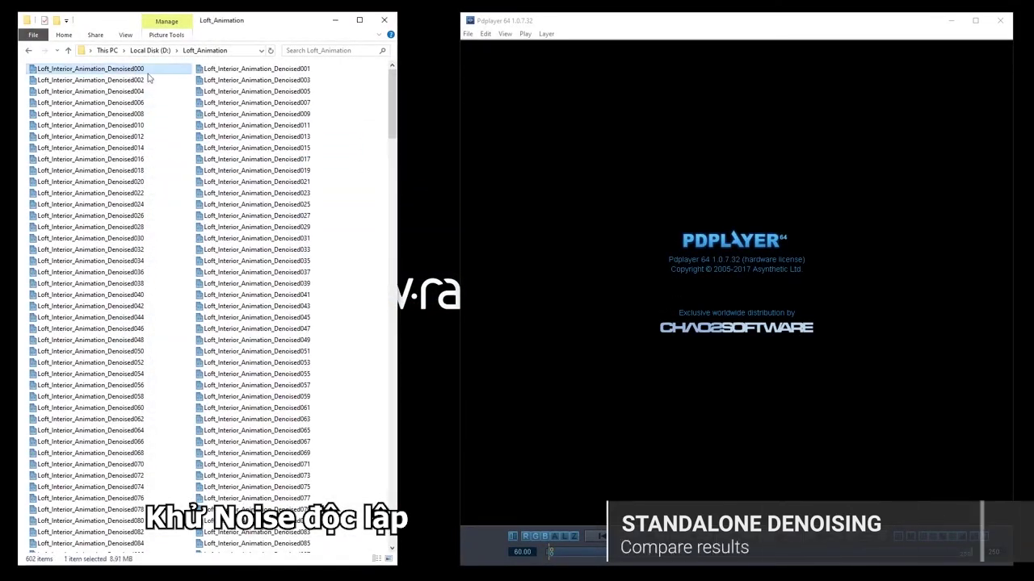
left_click_drag(391, 104, 414, 301)
left_click(267, 365)
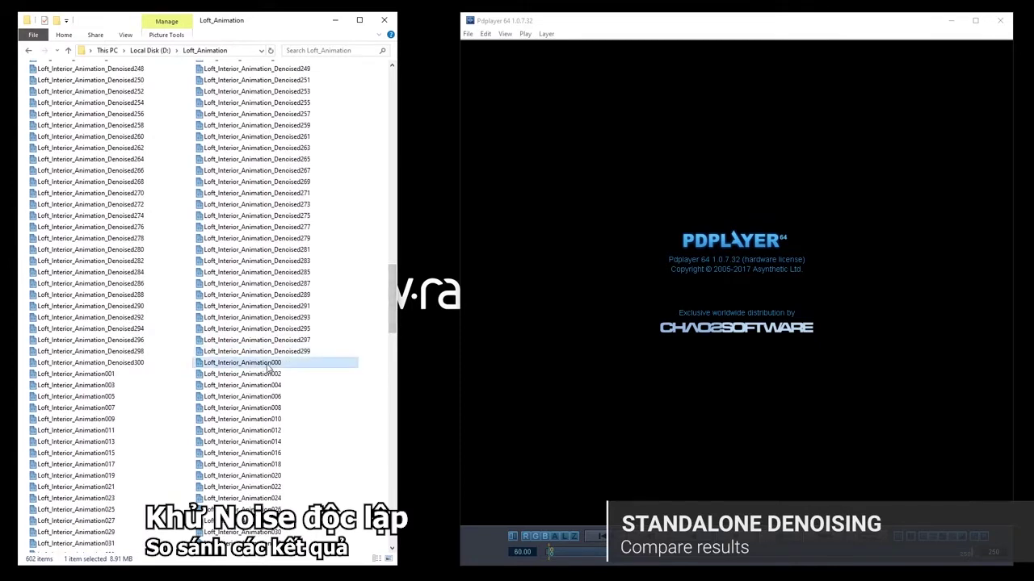
left_click_drag(264, 367, 600, 351)
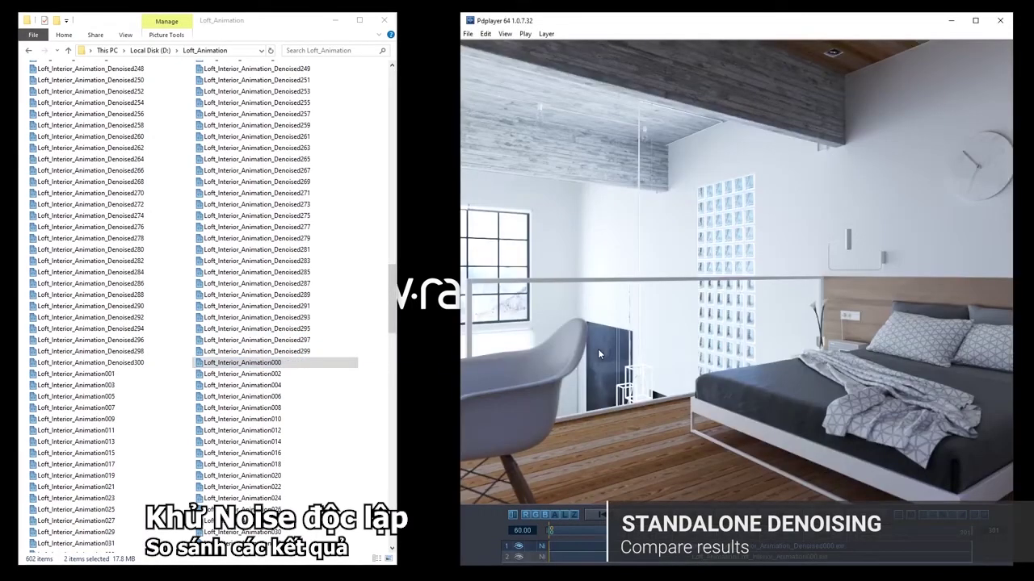
Maximize Pdplayer, play the animation, and zoom in on the wall clock
left_click(975, 22)
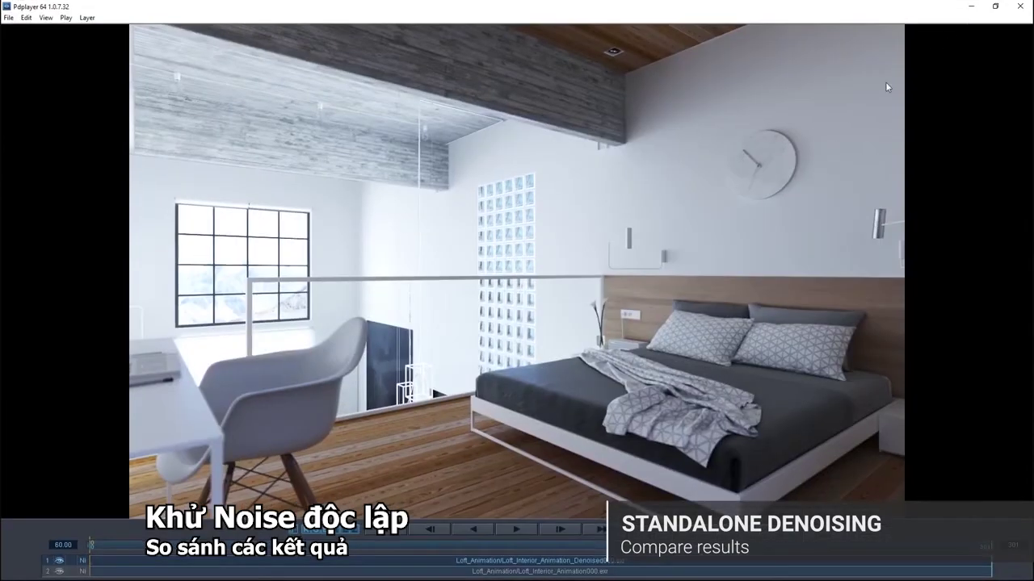
left_click(520, 528)
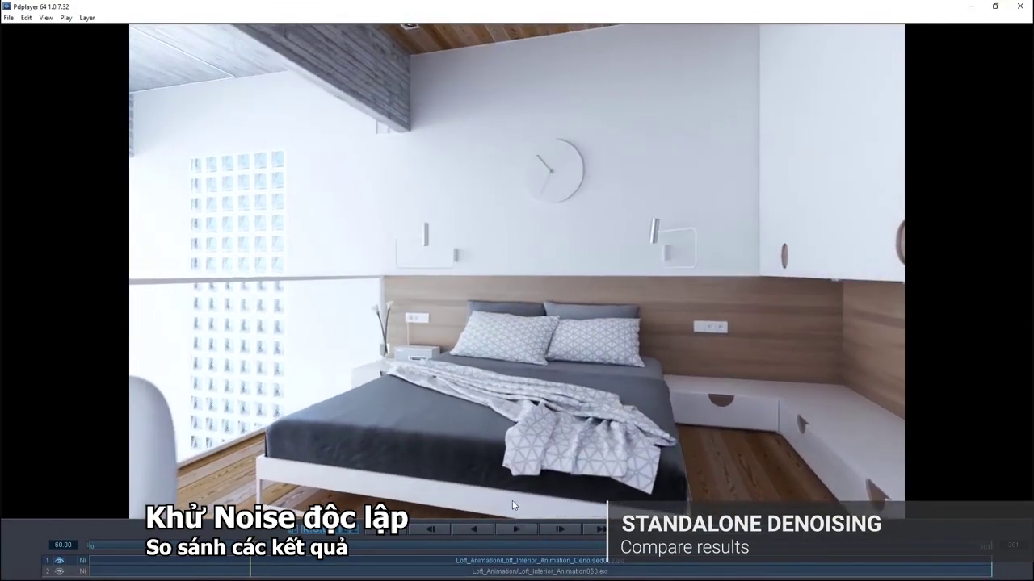
scroll(483, 137, "up", 2)
middle_click_drag(483, 136, 500, 507)
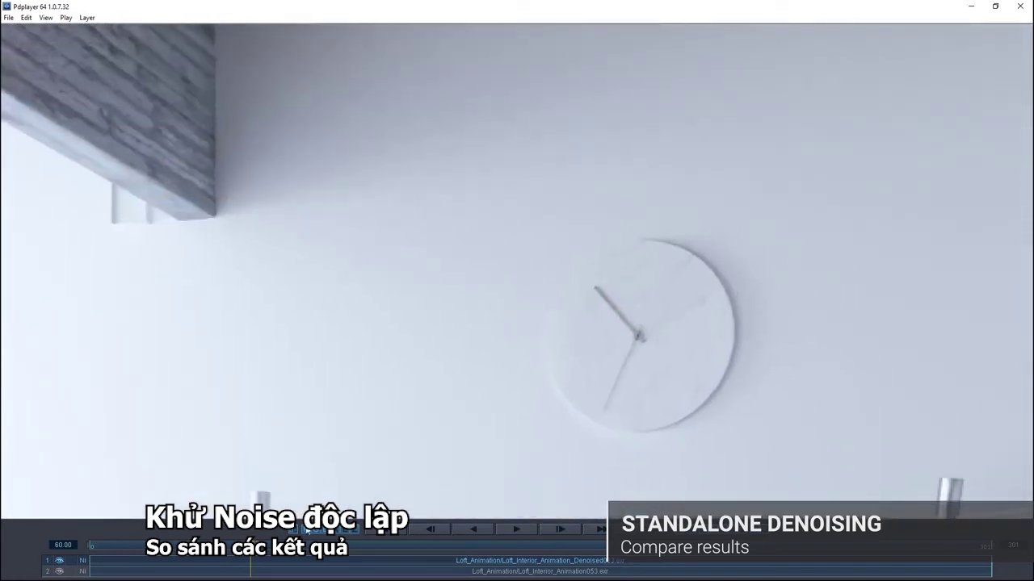
Toggle the denoised layer off and on during playback, leaving it hidden to show the original render
left_click(59, 561)
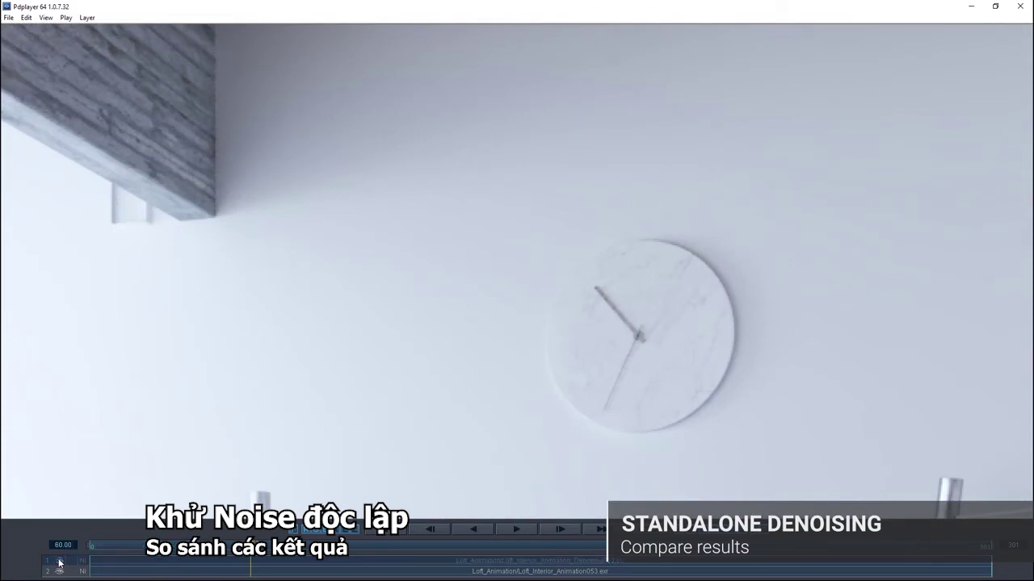
left_click(59, 562)
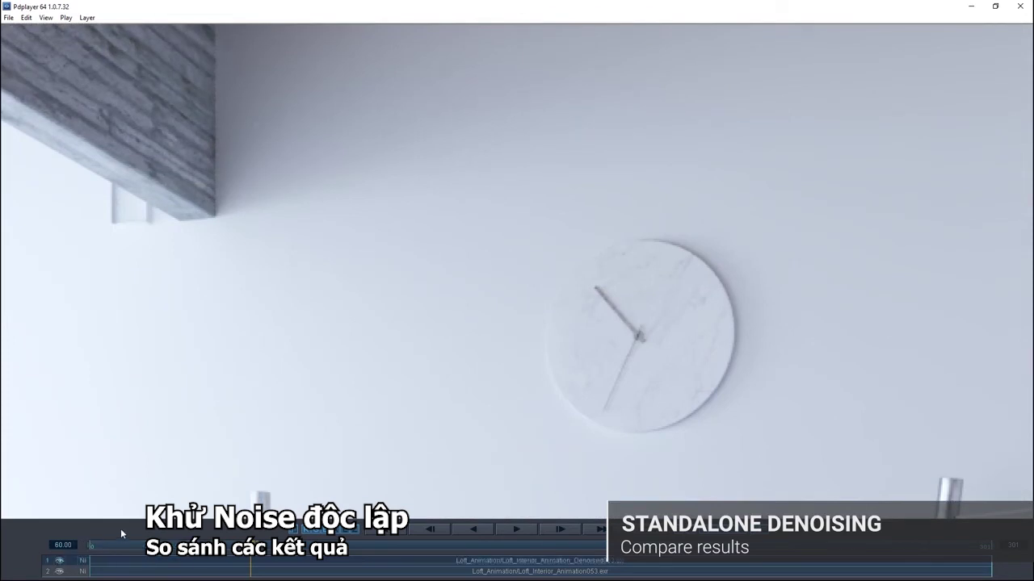
left_click(518, 530)
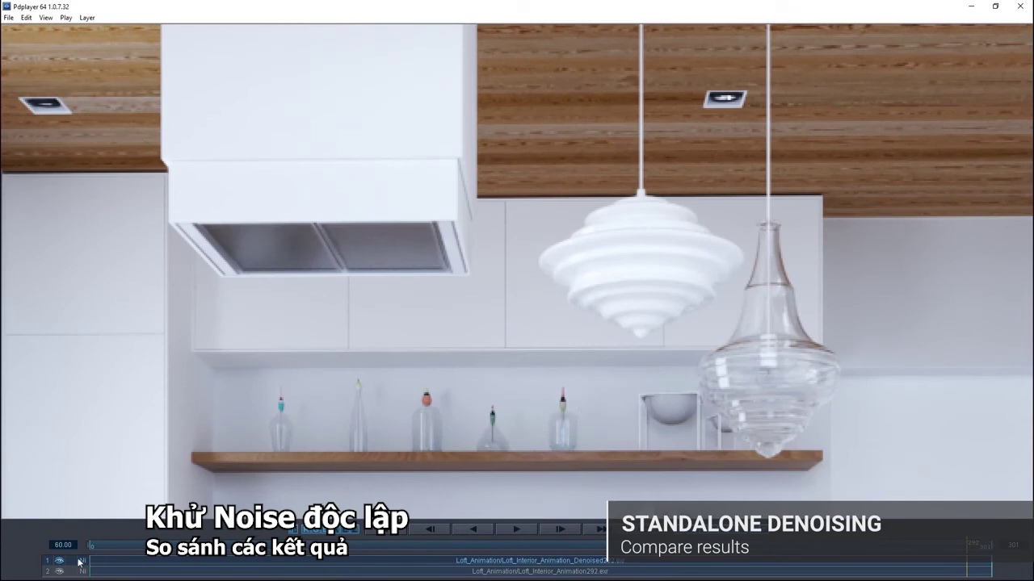
left_click(61, 561)
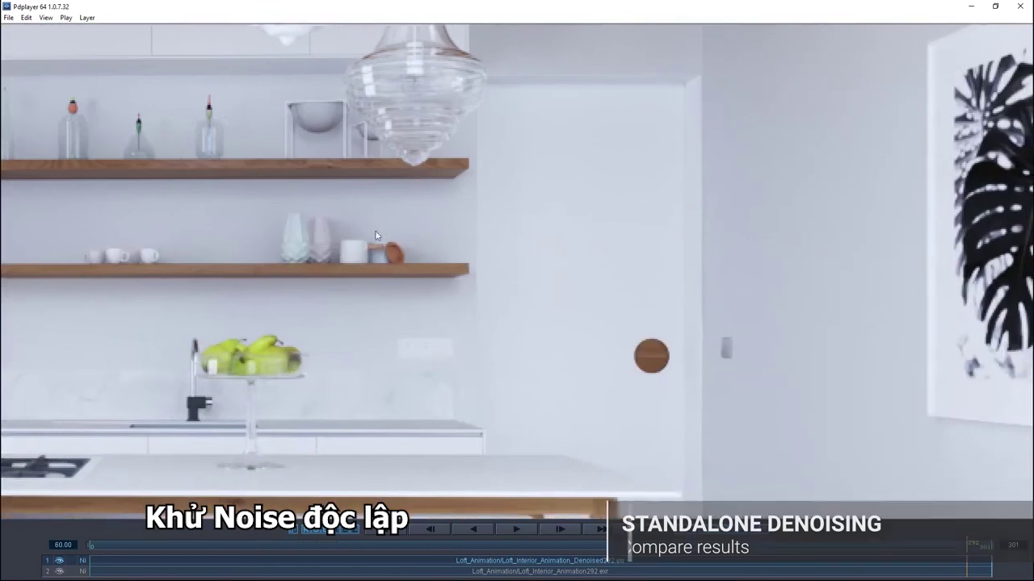
left_click(59, 560)
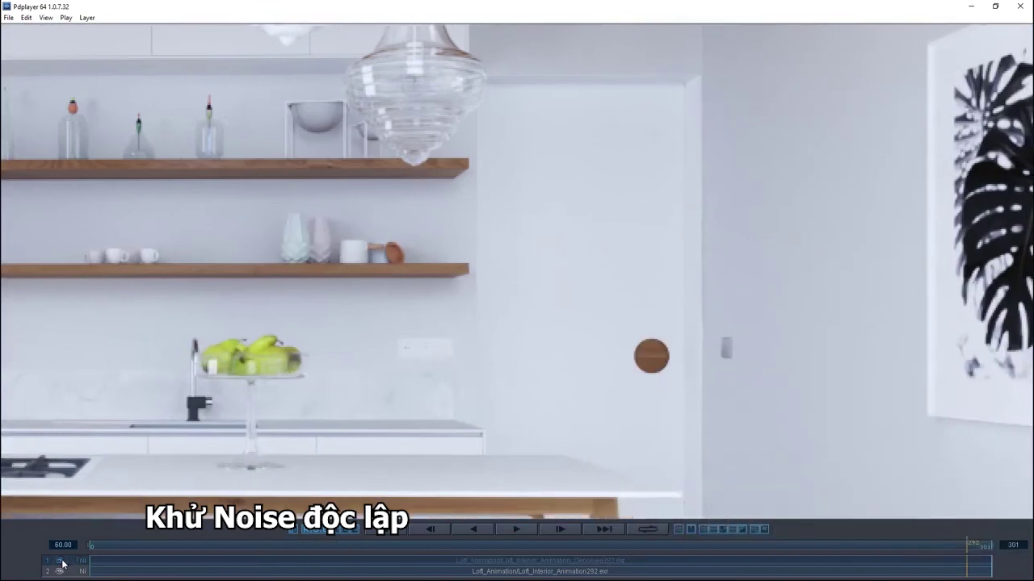